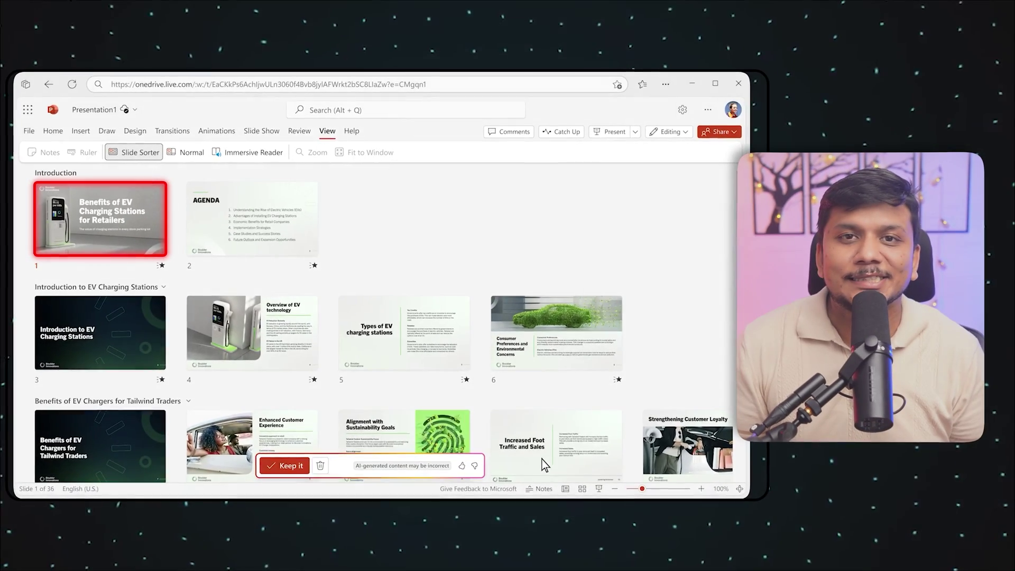
# - Keep the Copilot-generated EV charging presentation in PowerPoint for the web
pyautogui.click(277, 467)
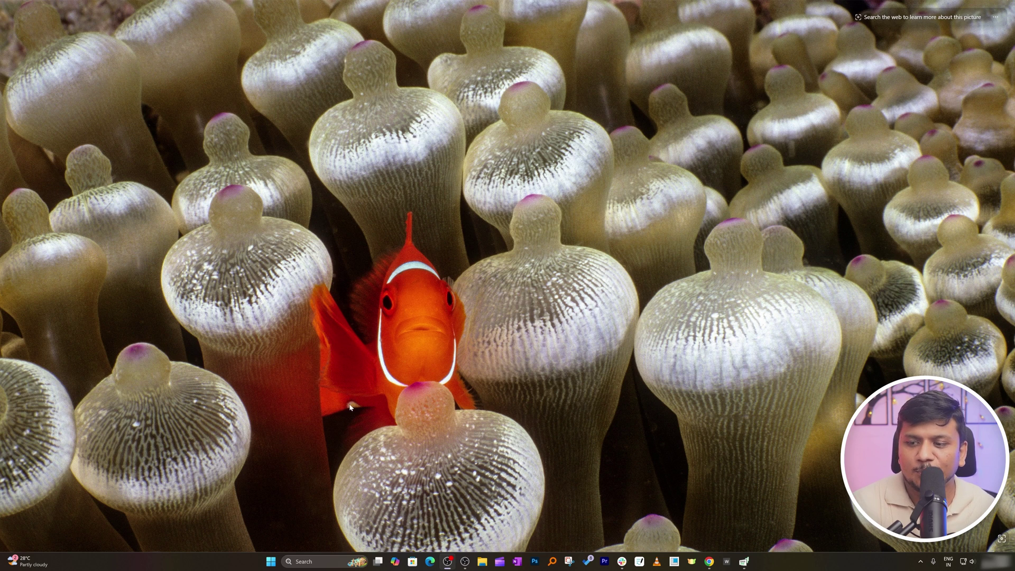
# - Launch the PowerPoint desktop app from Start menu search to get a blank Presentation1
pyautogui.click(270, 561)
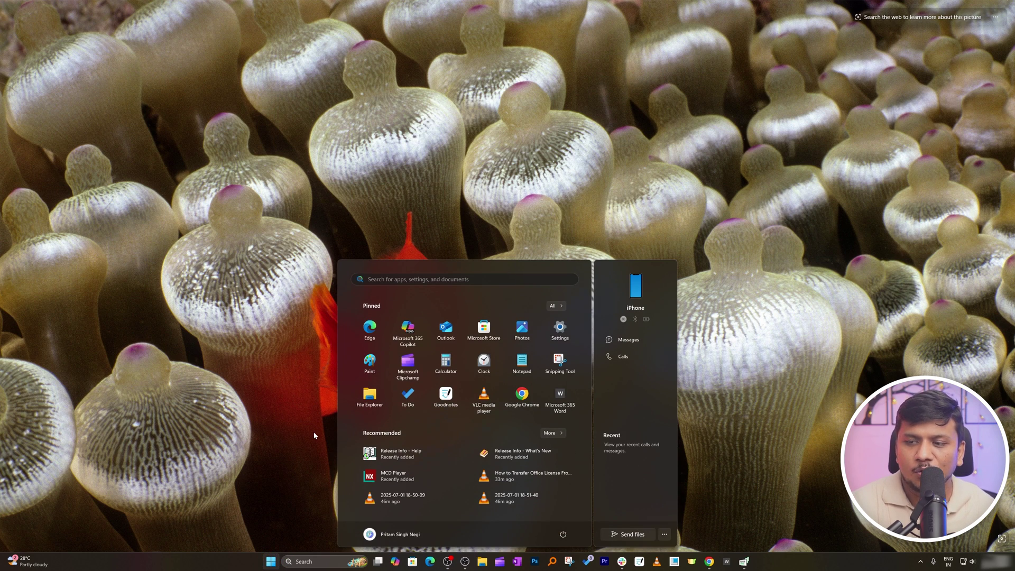
pyautogui.write('po')
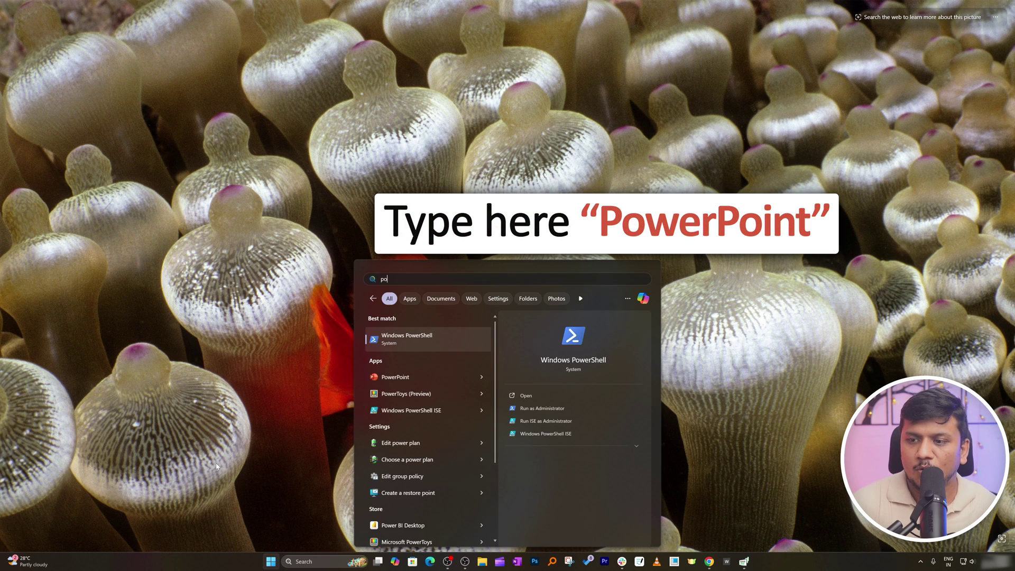
pyautogui.write('werpoint')
pyautogui.press('Return')
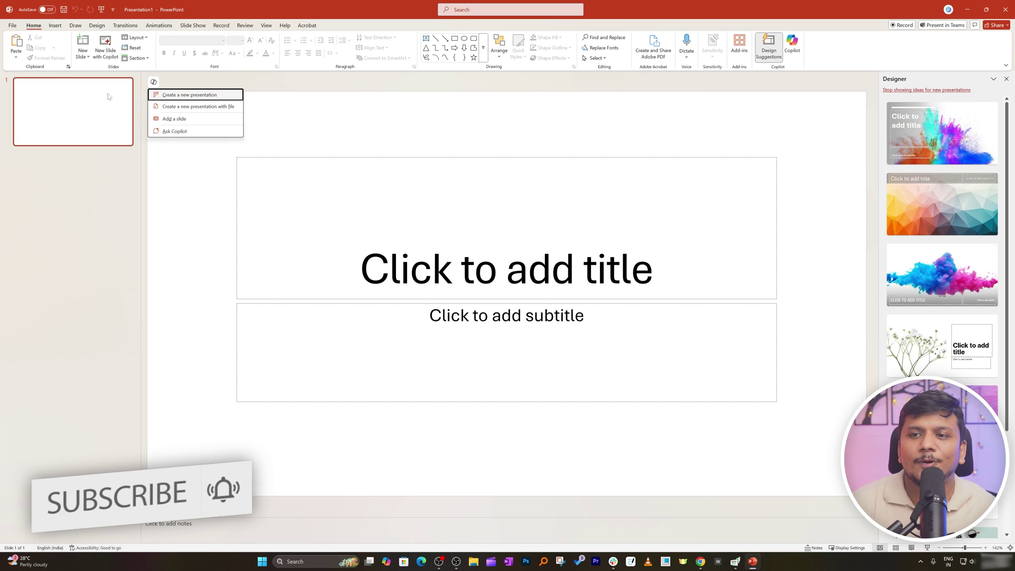
# - Dismiss the Copilot suggestions and close the Designer ideas for the blank title slide
pyautogui.click(314, 110)
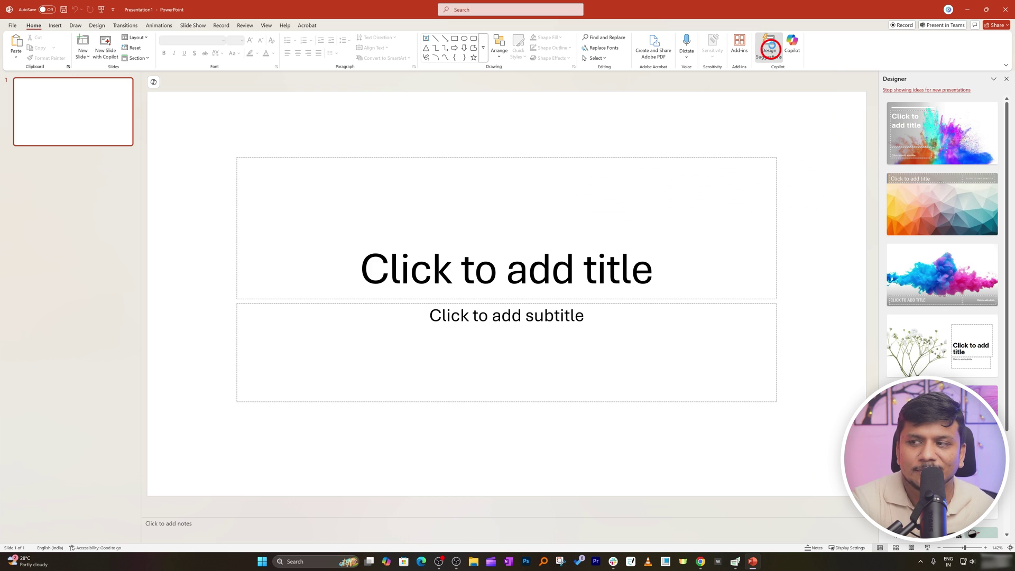
pyautogui.click(768, 45)
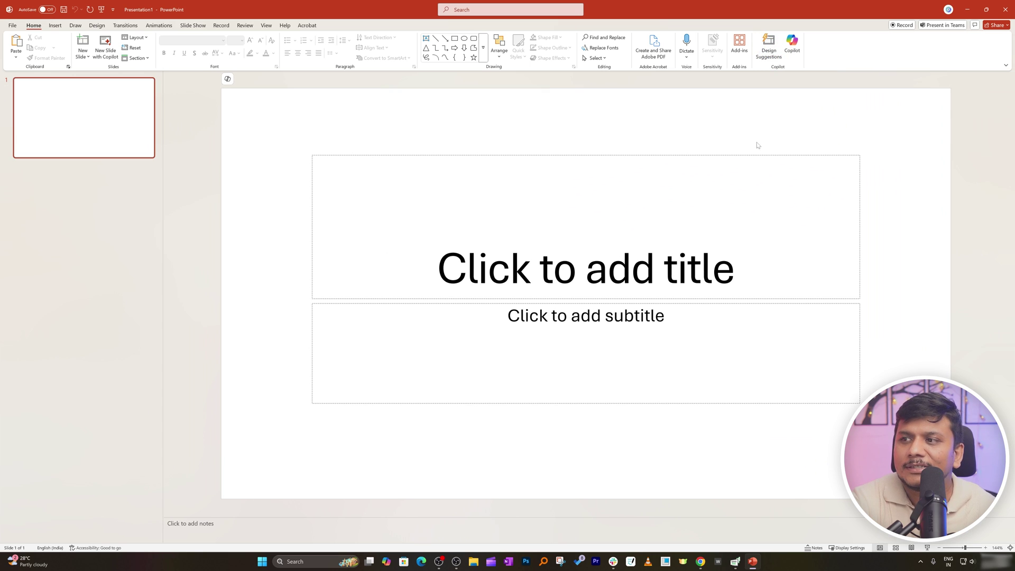
# - Try the geometric and powder Designer ideas, ending on the blue-pink smoke design
pyautogui.click(774, 57)
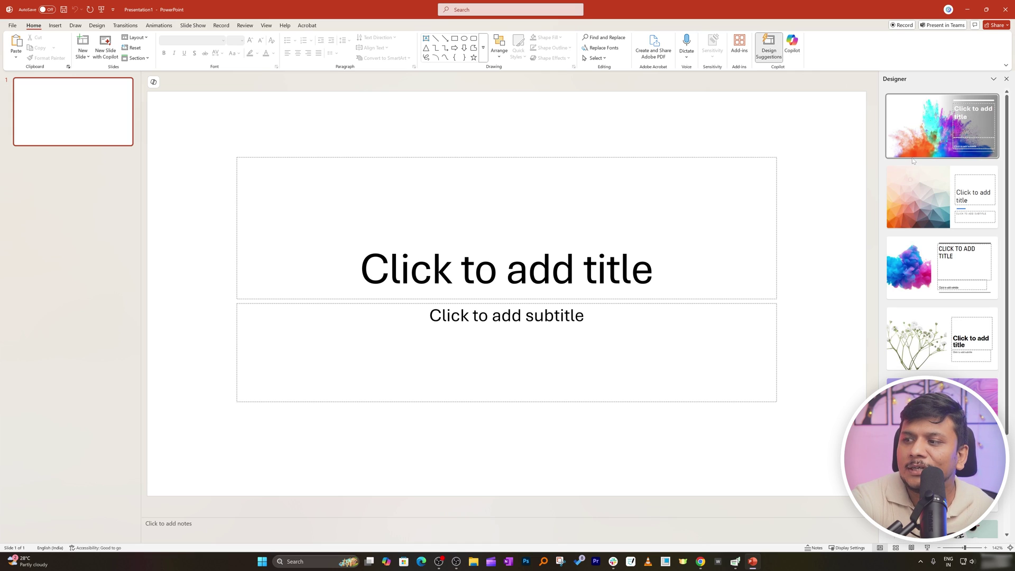
pyautogui.click(920, 197)
pyautogui.click(933, 127)
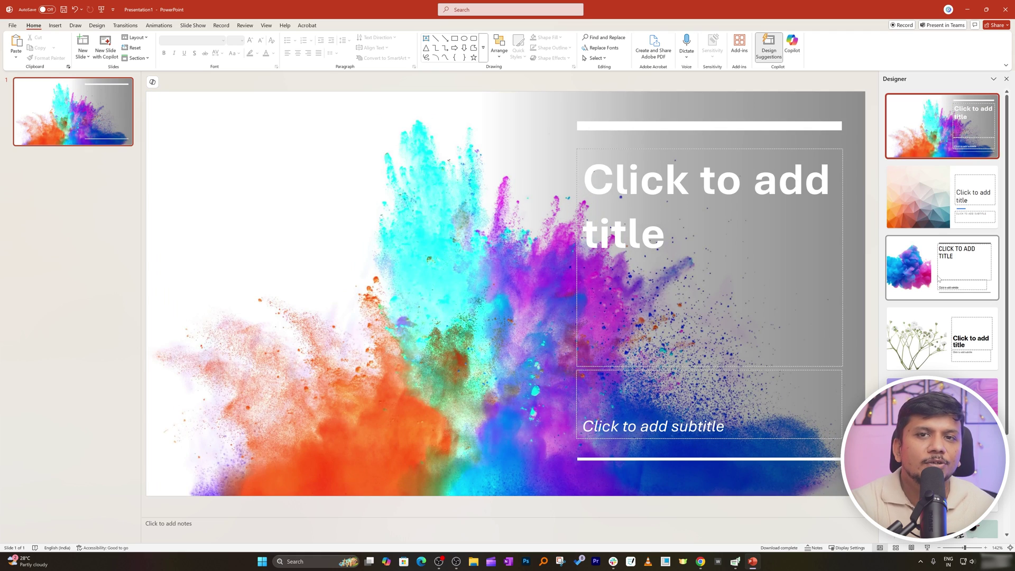
pyautogui.click(942, 288)
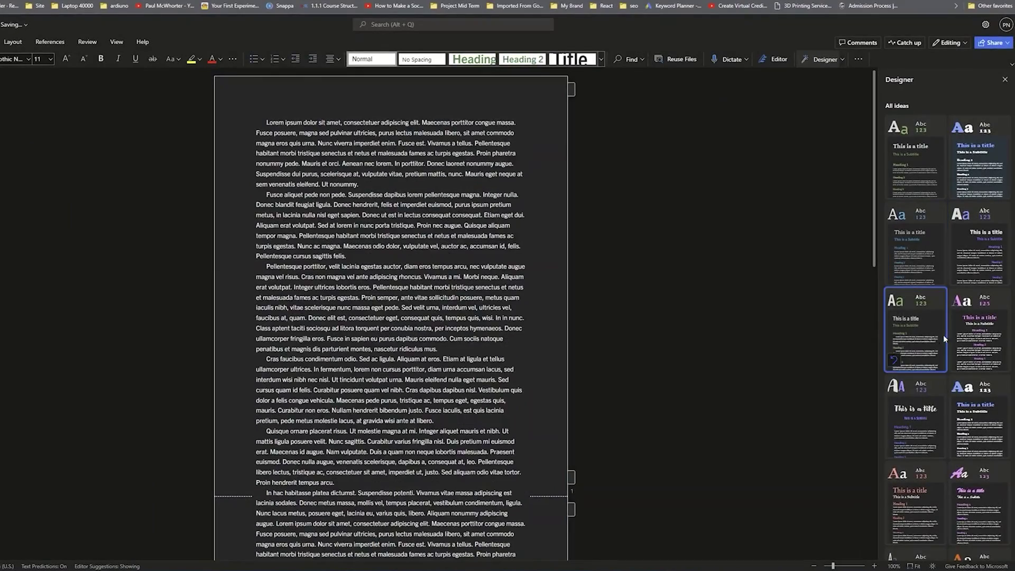
# - Apply the pink-titled Designer style to the lorem ipsum Word document
pyautogui.scroll(-1, 950, 347)
pyautogui.click(931, 331)
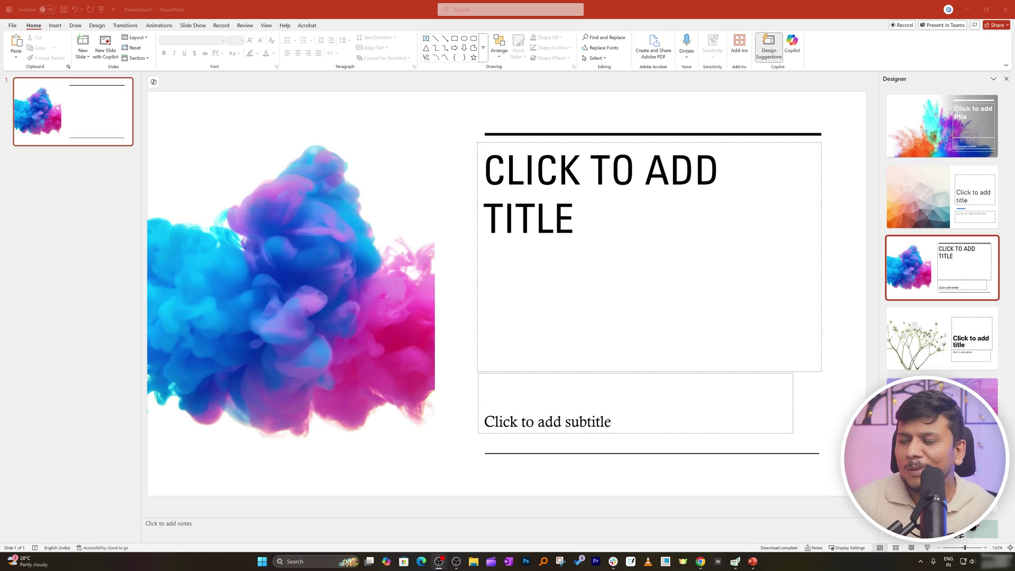
# - Try the flower and polygon designs, settling on the colourful powder design
pyautogui.scroll(-2, 952, 302)
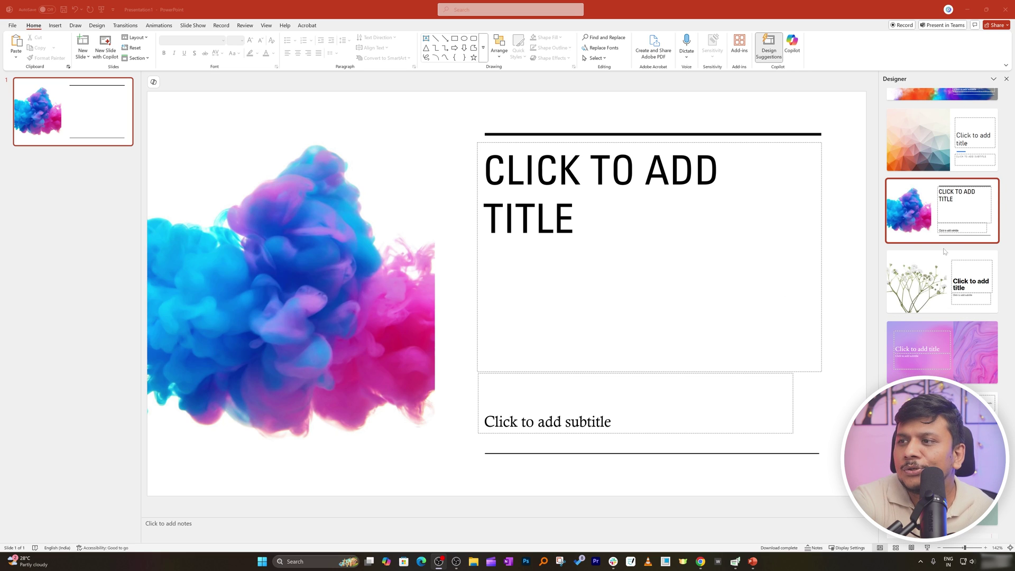
pyautogui.click(952, 249)
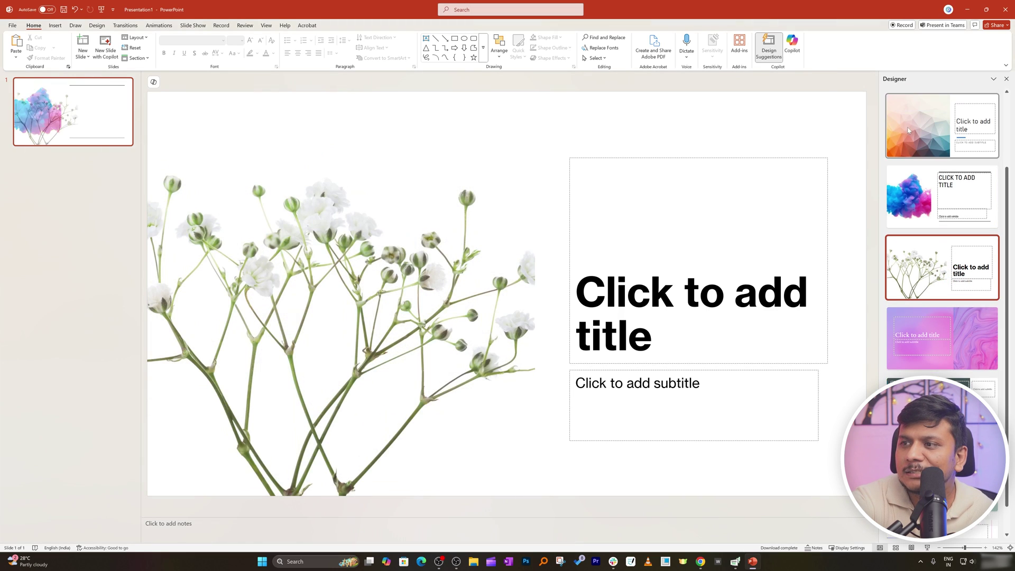
pyautogui.click(906, 108)
pyautogui.scroll(2, 940, 264)
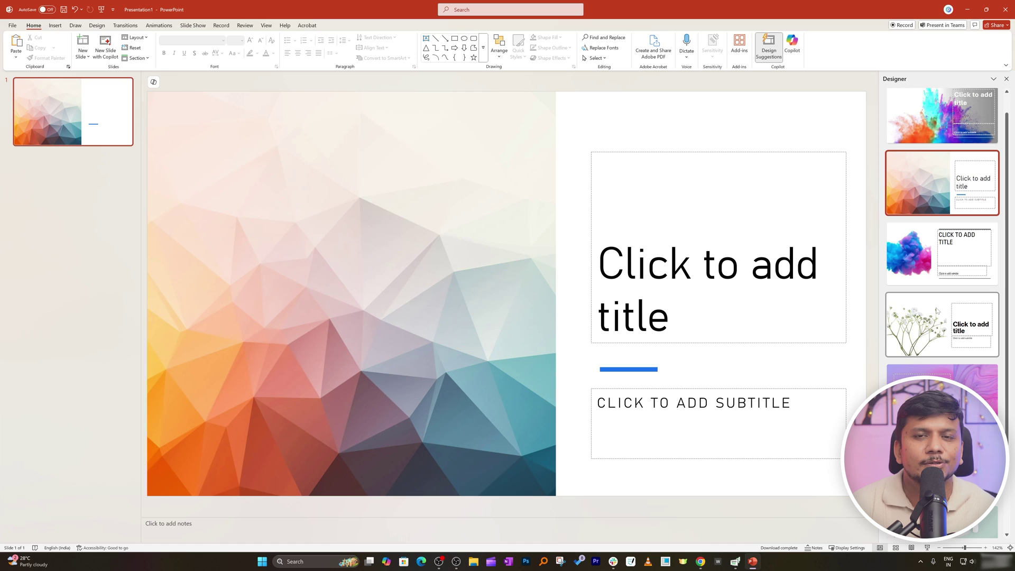
pyautogui.click(942, 126)
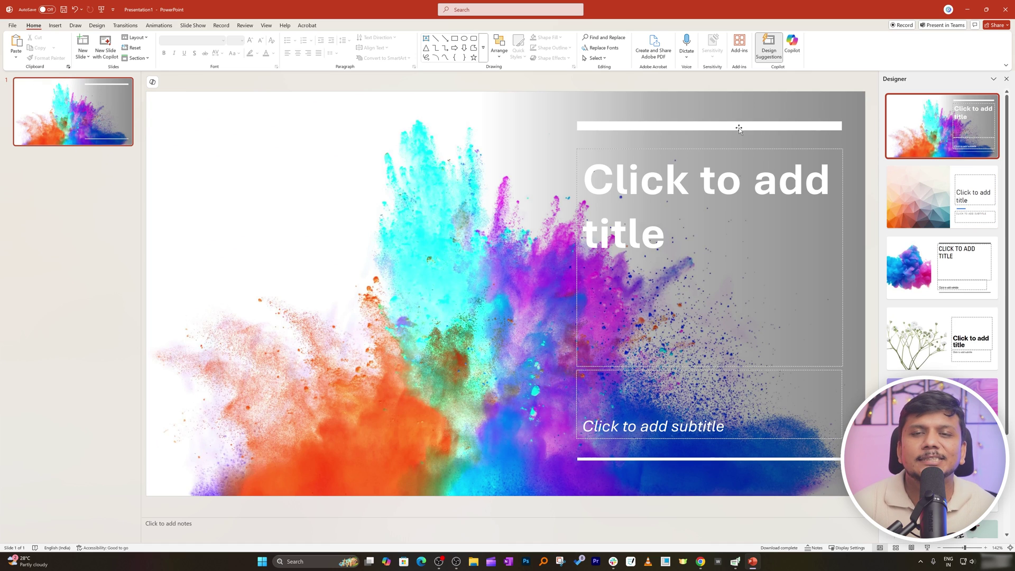
# - Enter 'earth' as both the slide title and the subtitle
pyautogui.click(708, 233)
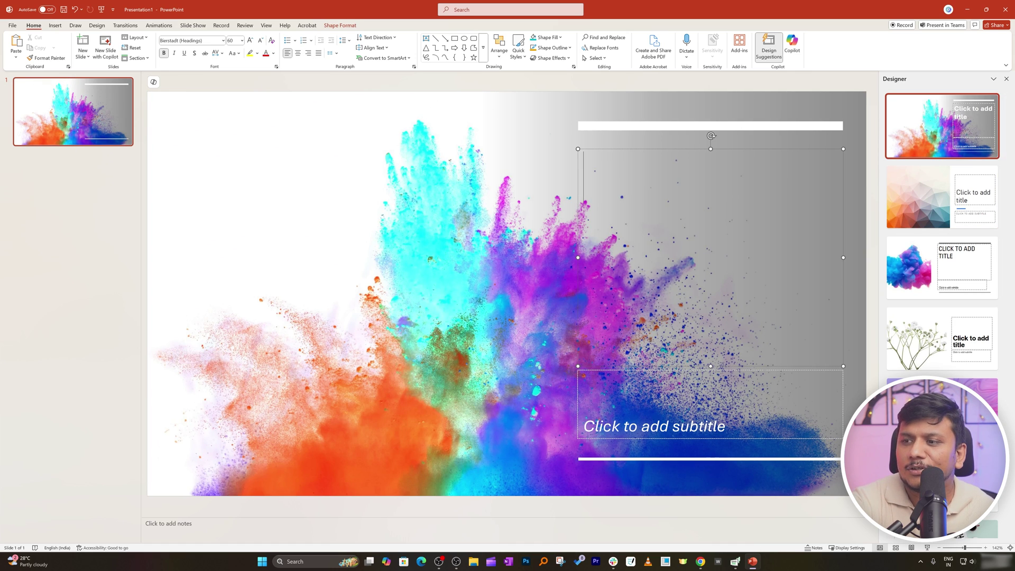
pyautogui.write('earth')
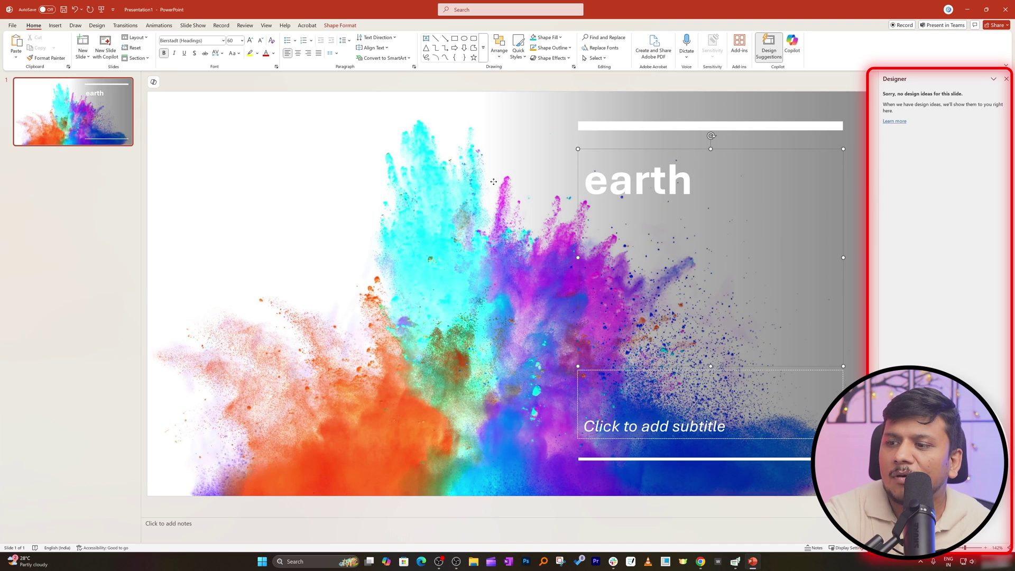
pyautogui.hotkey('ctrl', 'Return')
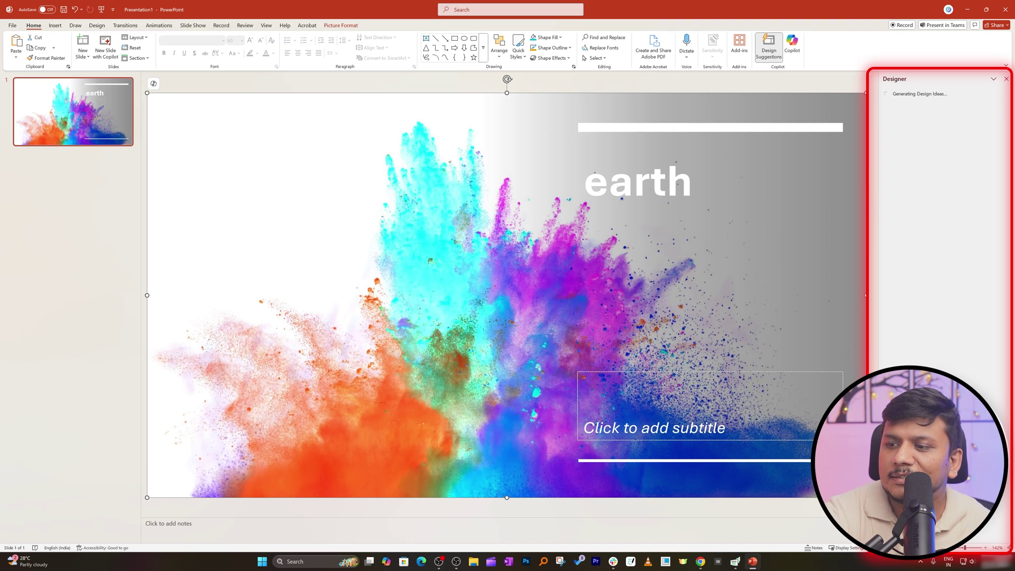
pyautogui.write('earth')
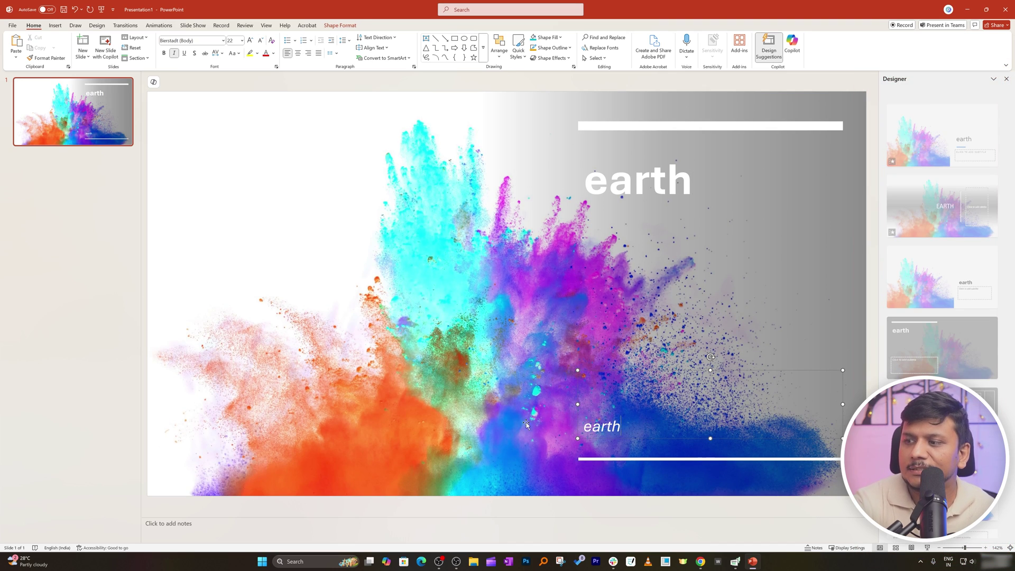
pyautogui.click(381, 298)
pyautogui.scroll(-3, 943, 299)
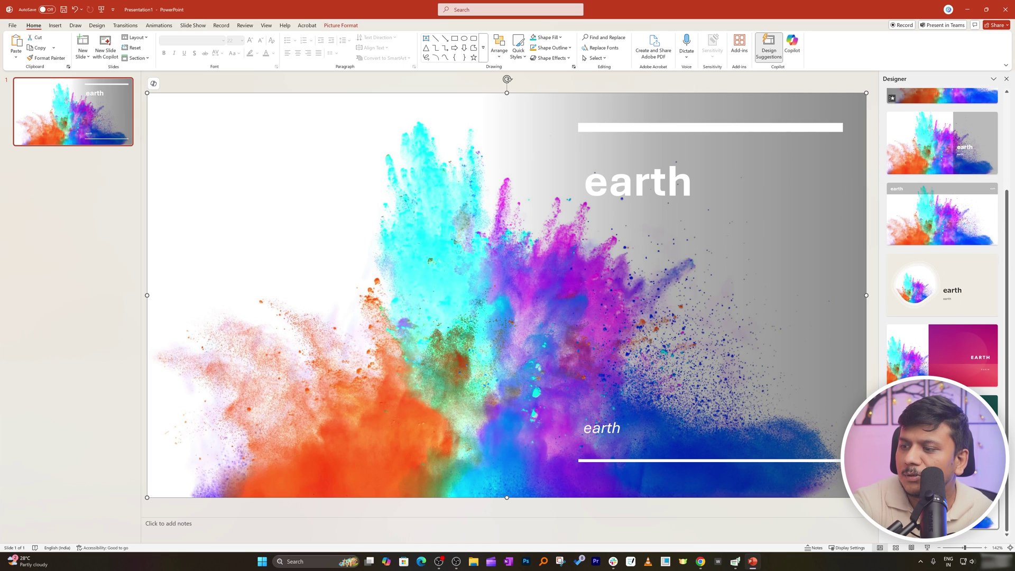
pyautogui.scroll(-5, 942, 238)
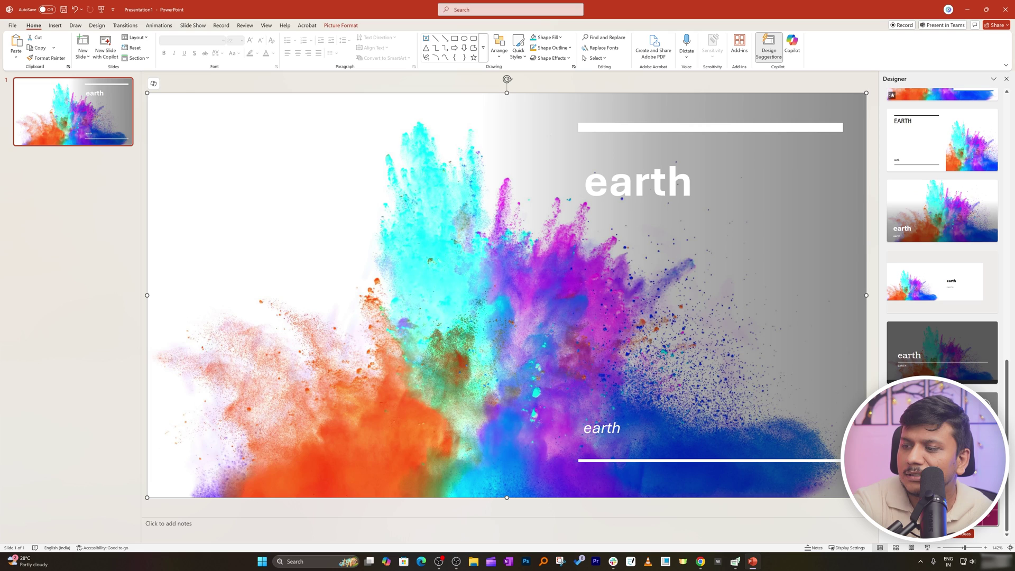
pyautogui.scroll(-5, 926, 341)
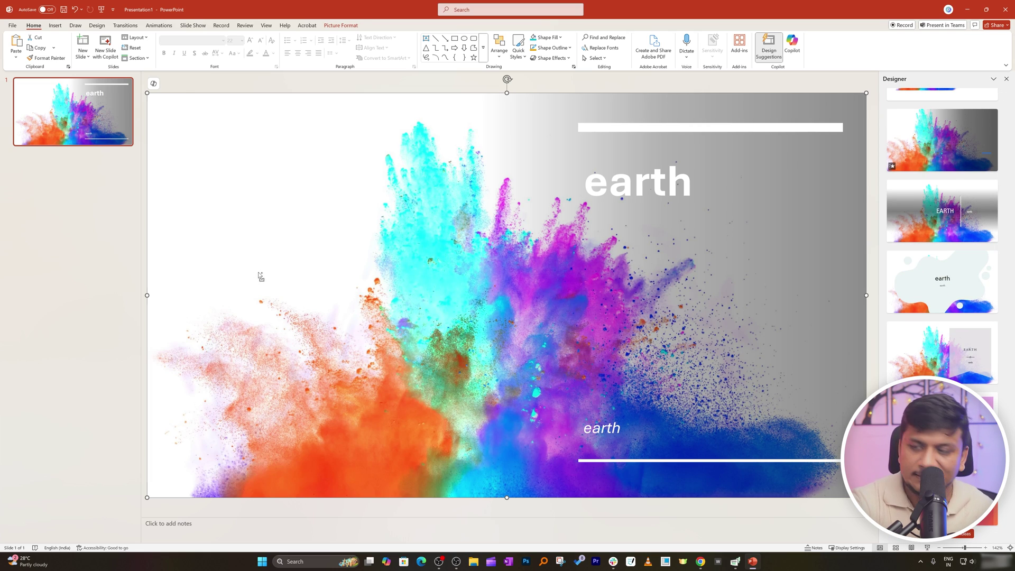
# - Undo to a blank slide and retitle it 'earth' with subtitle 'Solar system'
pyautogui.hotkey('ctrl', 'z')
pyautogui.hotkey('ctrl', 'z')
pyautogui.hotkey('ctrl', 'z')
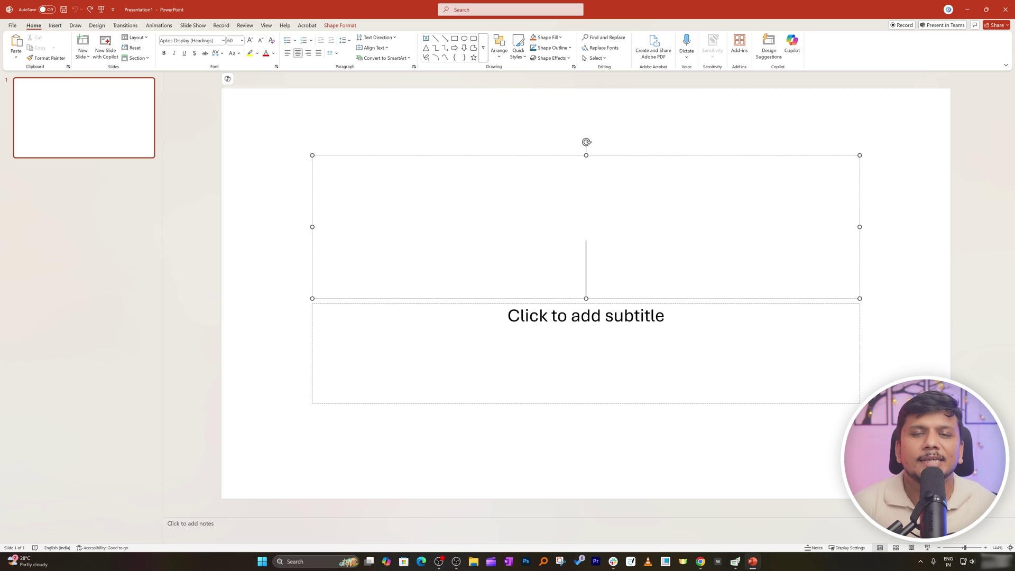
pyautogui.write('ea')
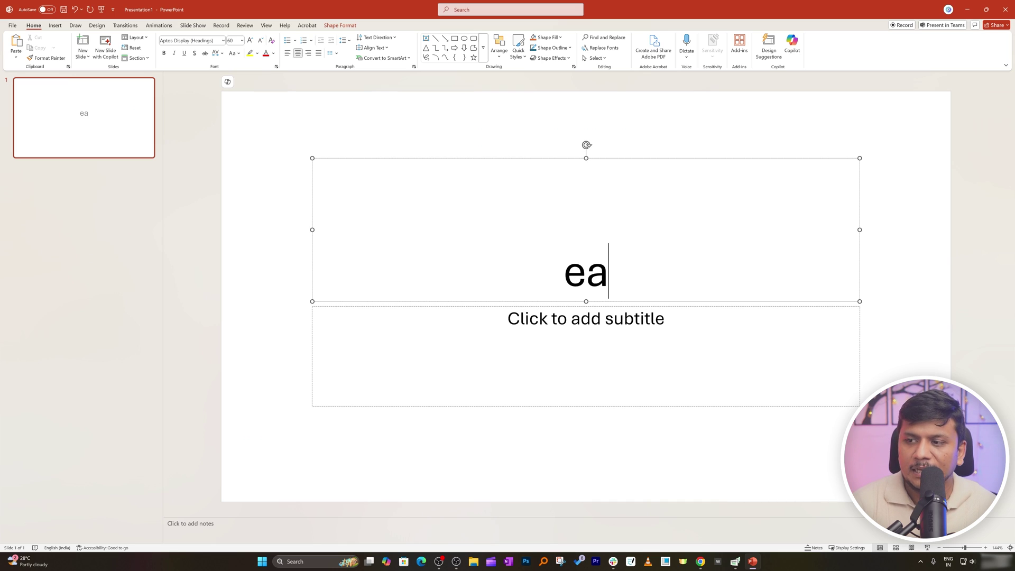
pyautogui.write('rth')
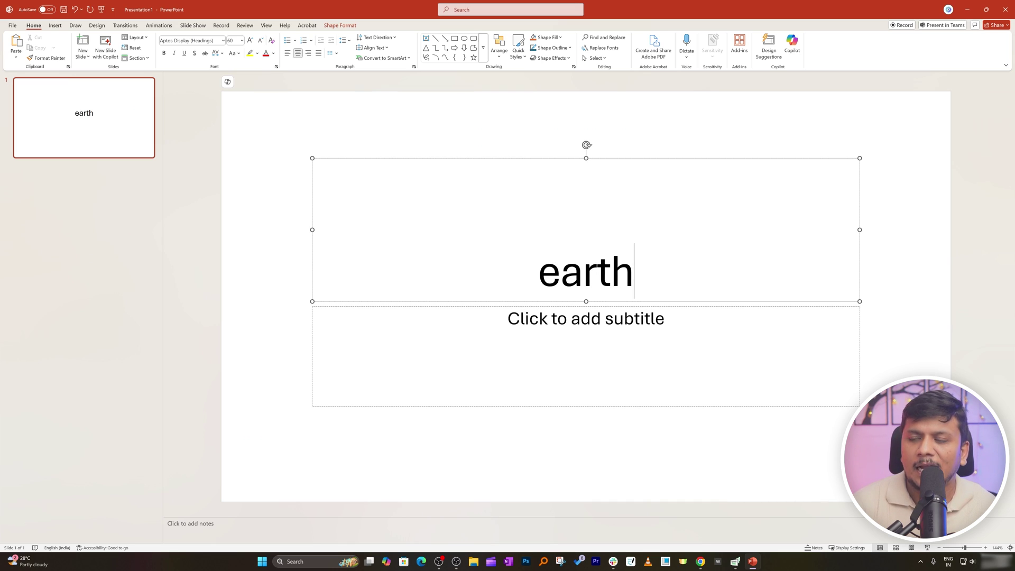
pyautogui.hotkey('ctrl', 'Return')
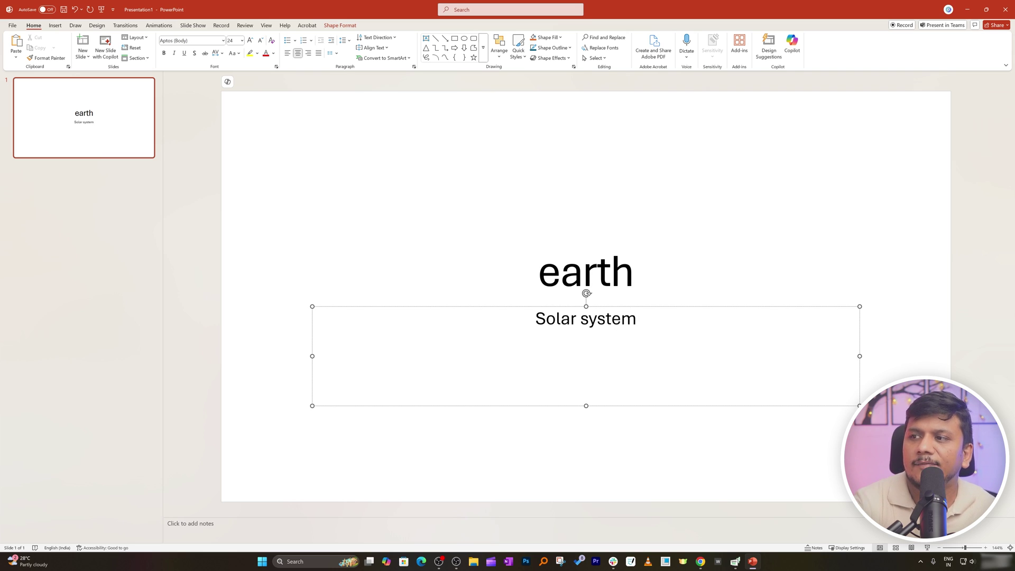
pyautogui.click(633, 271)
pyautogui.click(771, 59)
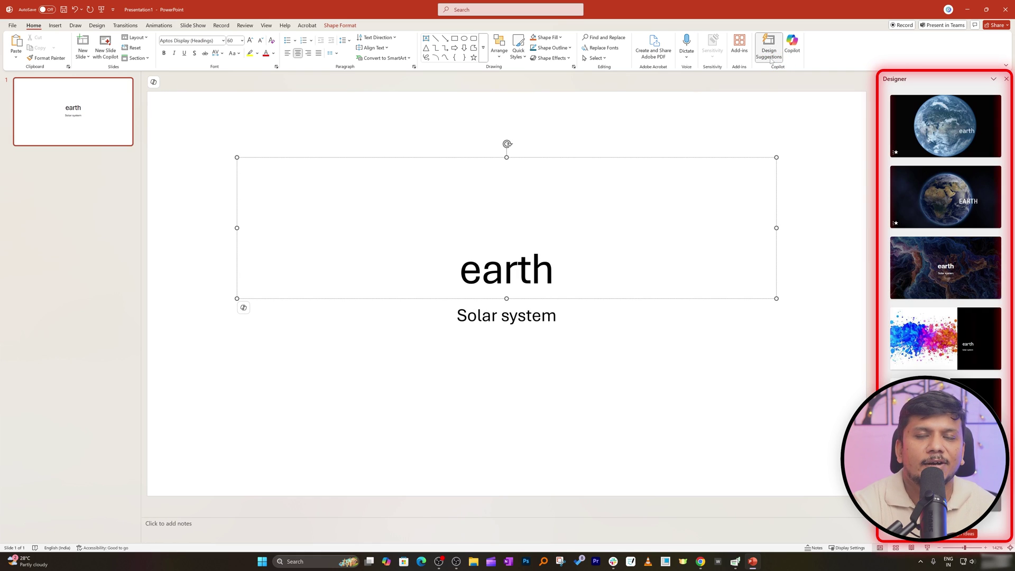
# - Apply the dark Earth design showing Africa to the title slide
pyautogui.click(961, 142)
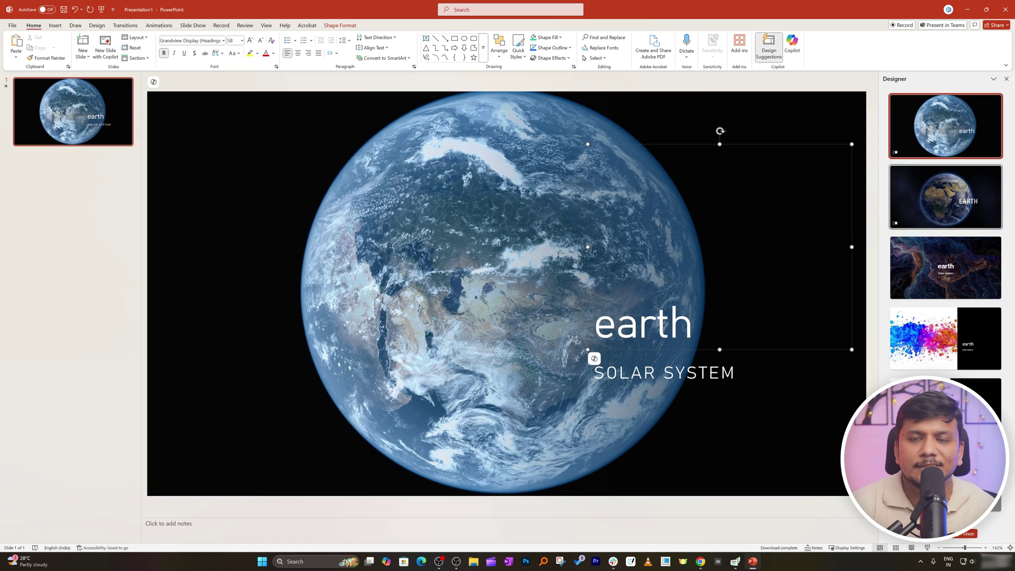
pyautogui.click(951, 201)
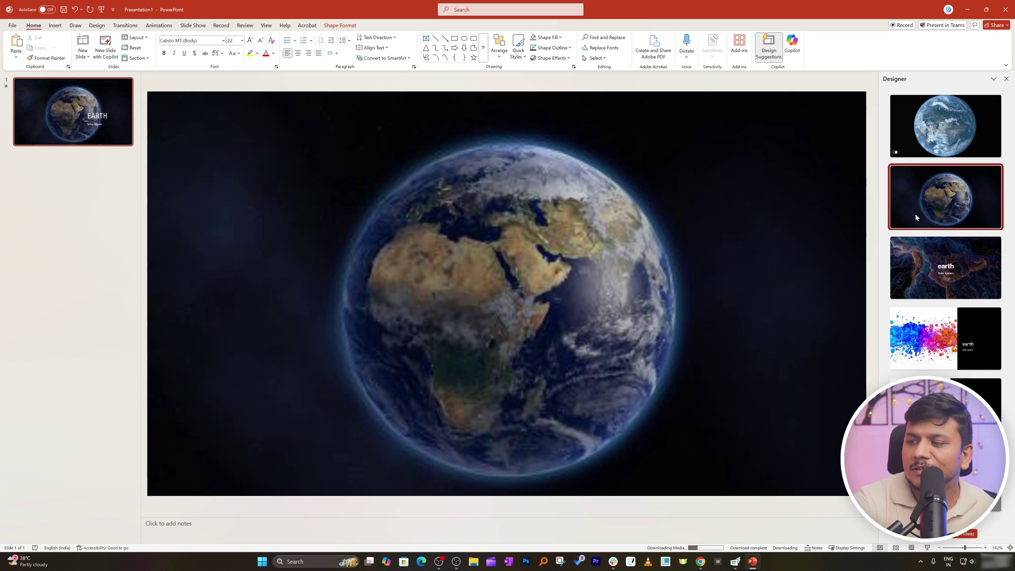
pyautogui.click(286, 141)
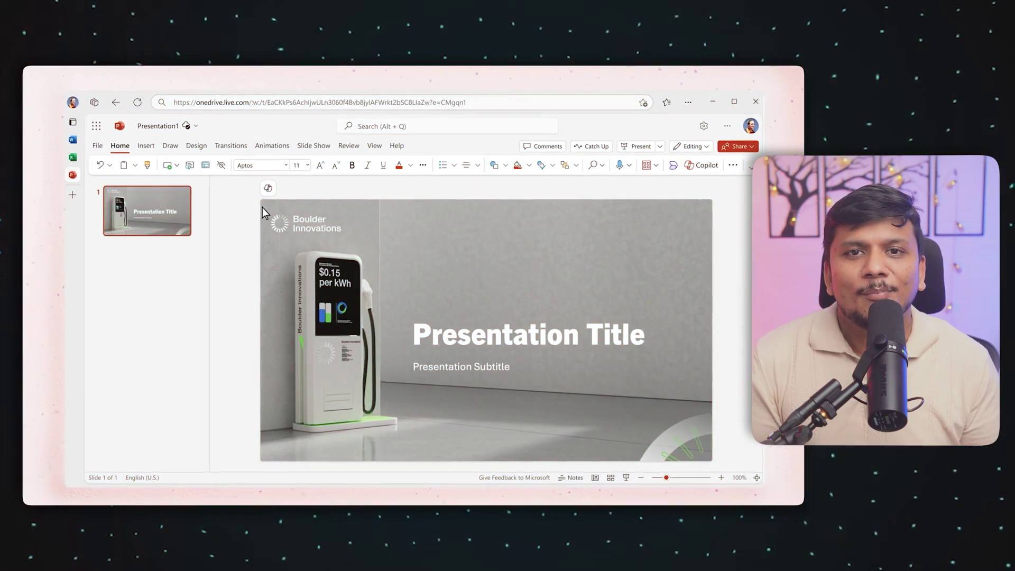
# - Request a Copilot EV charging retail outline, moving Supporting Sustainability Goals above Boosting Foot Traffic and Sales
pyautogui.click(269, 188)
pyautogui.click(263, 207)
pyautogui.write('why')
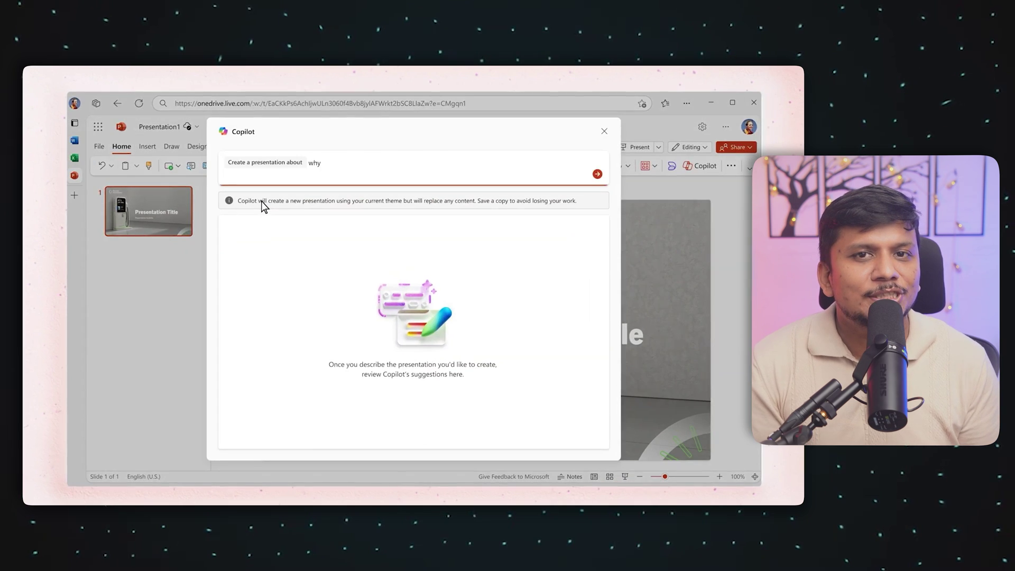
pyautogui.write(' commercial EV charging stations would be valuable for a retail company, including how it will help attract customers and increase foot traffic and sales')
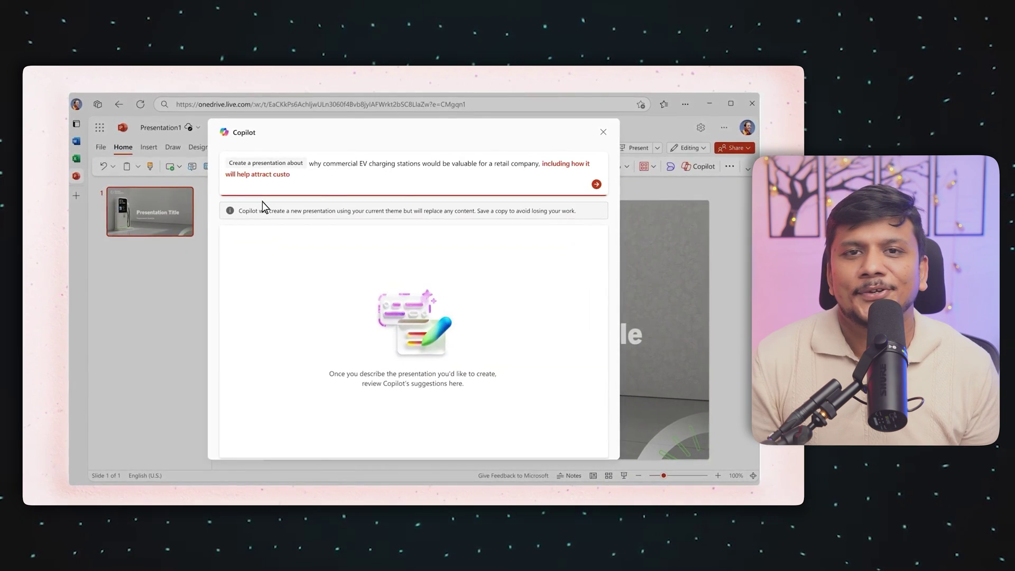
pyautogui.click(596, 174)
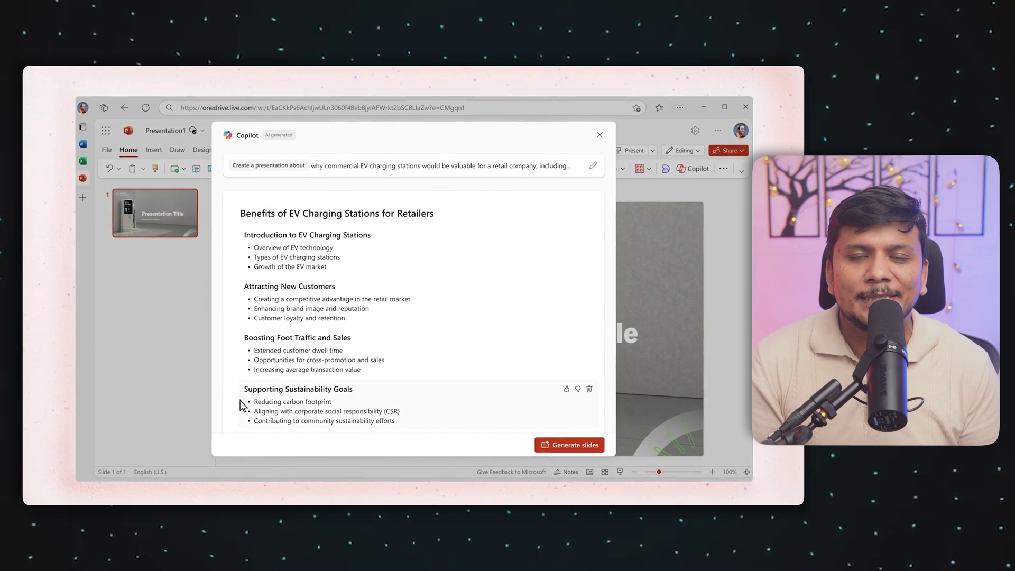
pyautogui.moveTo(233, 405); pyautogui.dragTo(242, 349)
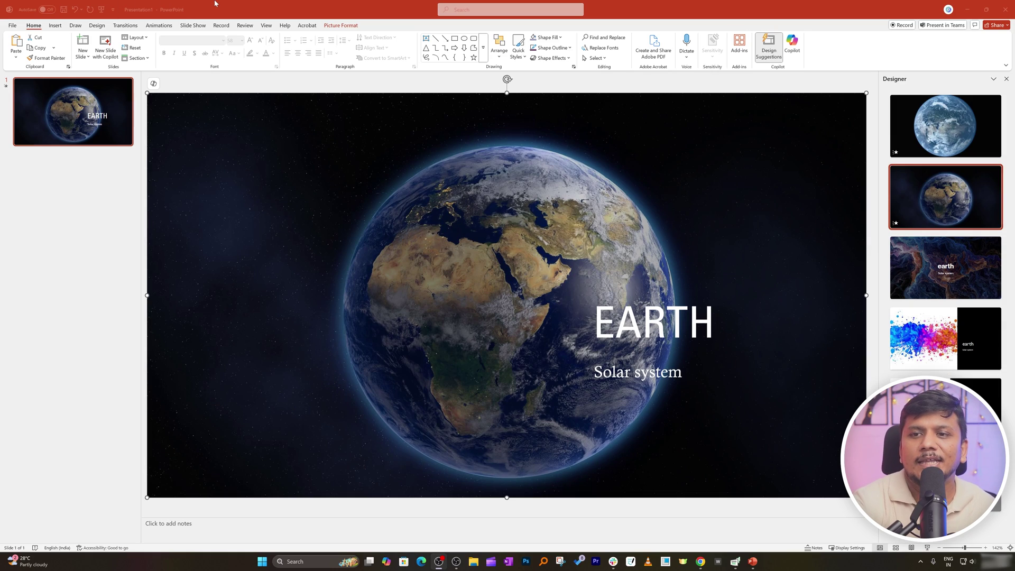
# - In desktop PowerPoint, ask Copilot to add a slide about 'oceans in planet earth'
pyautogui.click(94, 185)
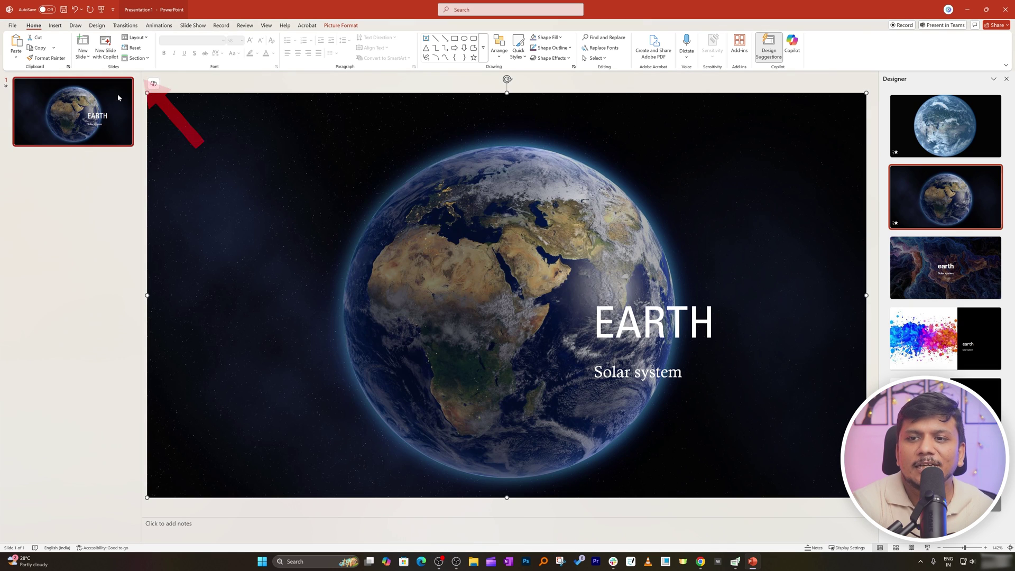
pyautogui.click(108, 49)
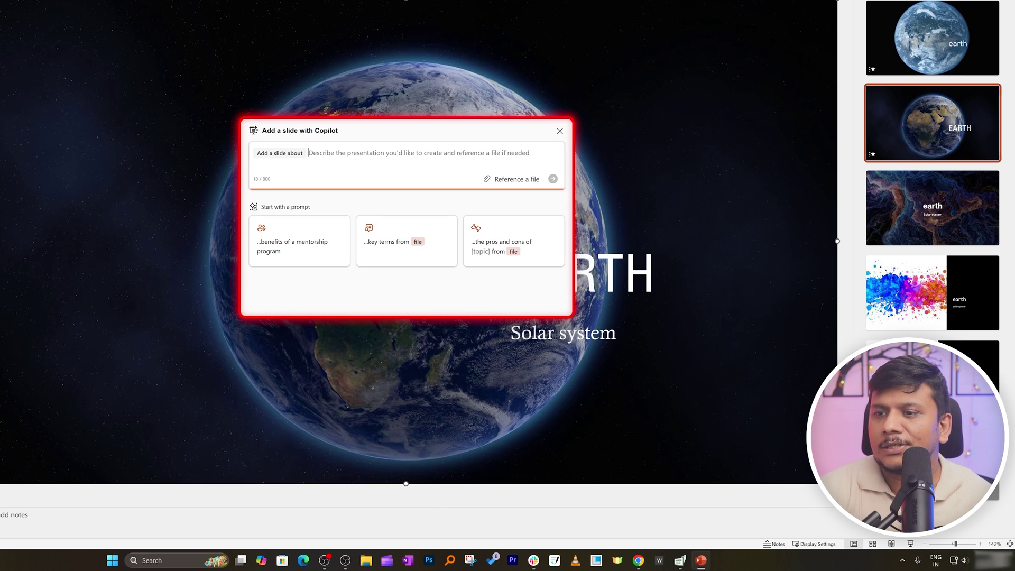
pyautogui.moveTo(348, 137)
pyautogui.mouseDown()
pyautogui.moveTo(370, 241)
pyautogui.moveTo(262, 179)
pyautogui.moveTo(349, 138)
pyautogui.mouseUp()
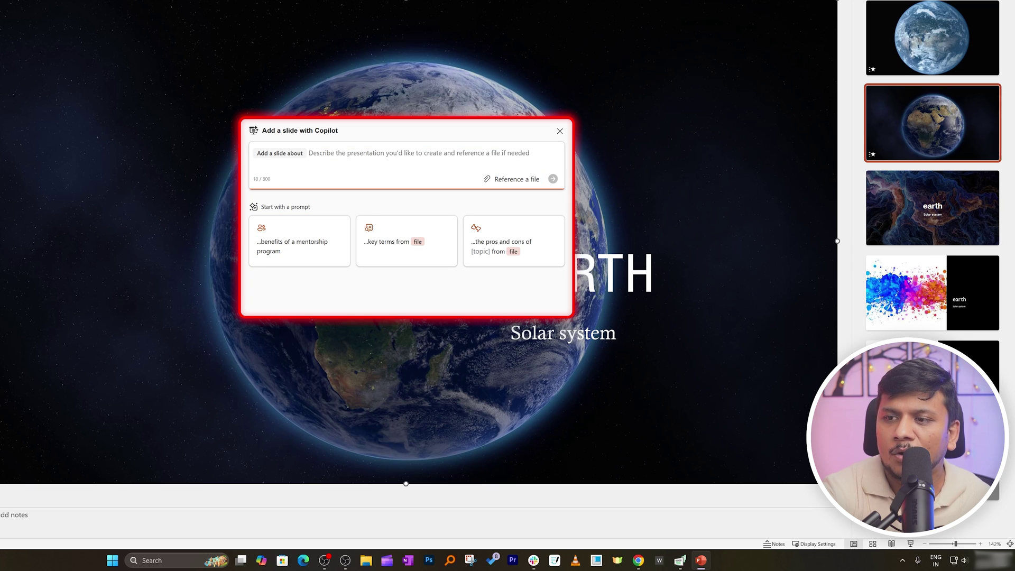
pyautogui.write('ocean')
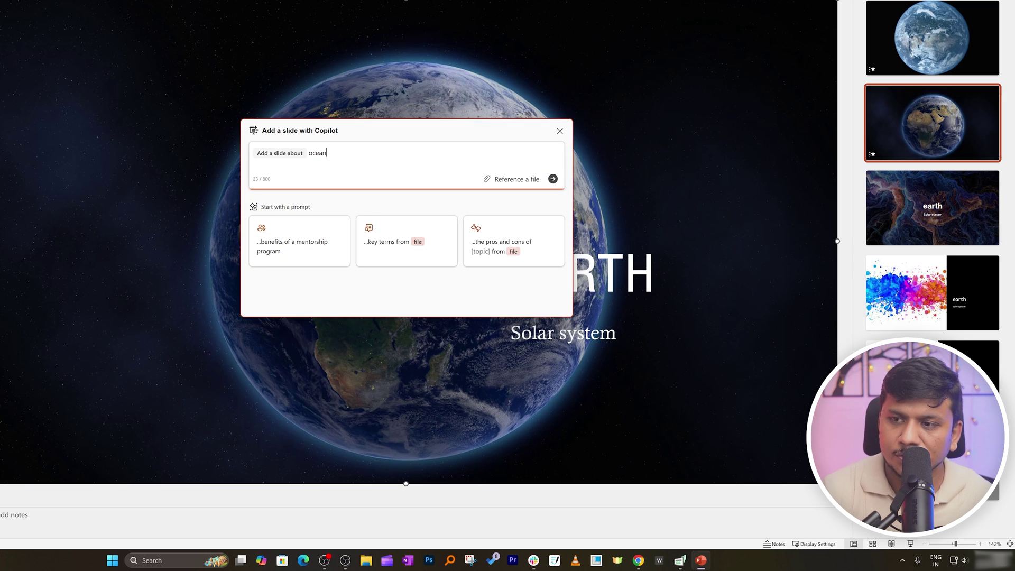
pyautogui.write('s in p')
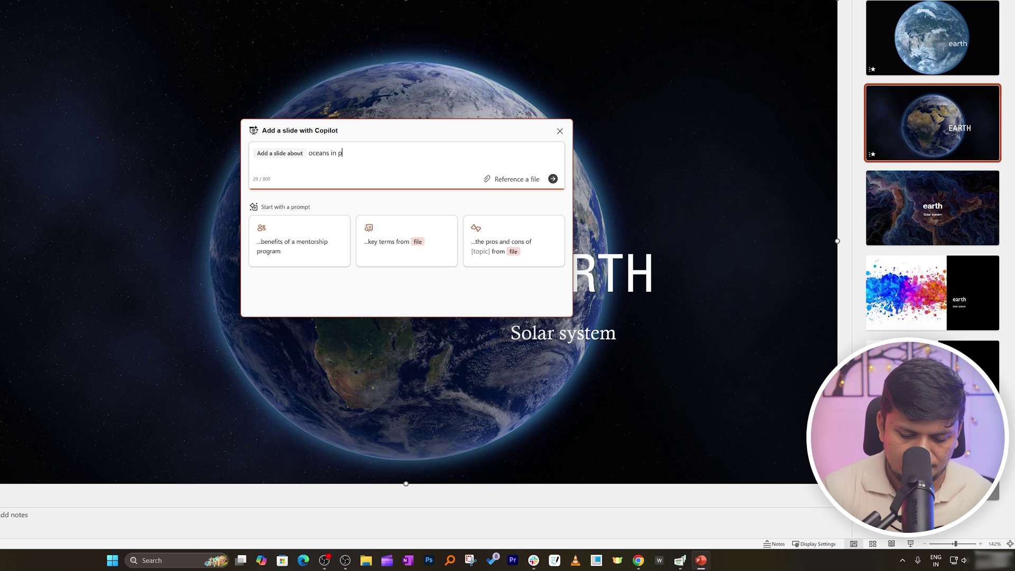
pyautogui.write('lanet ear')
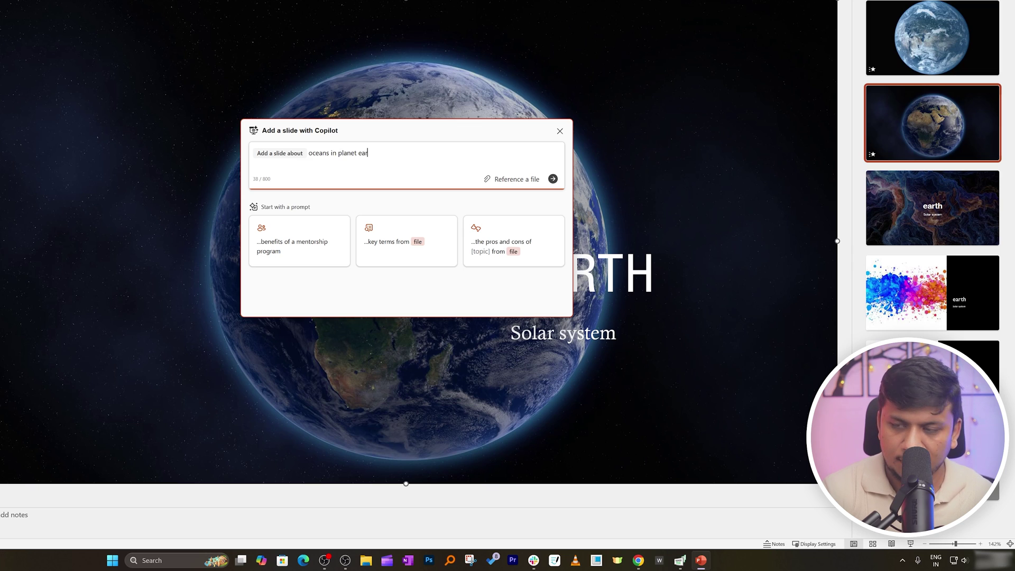
pyautogui.write('th')
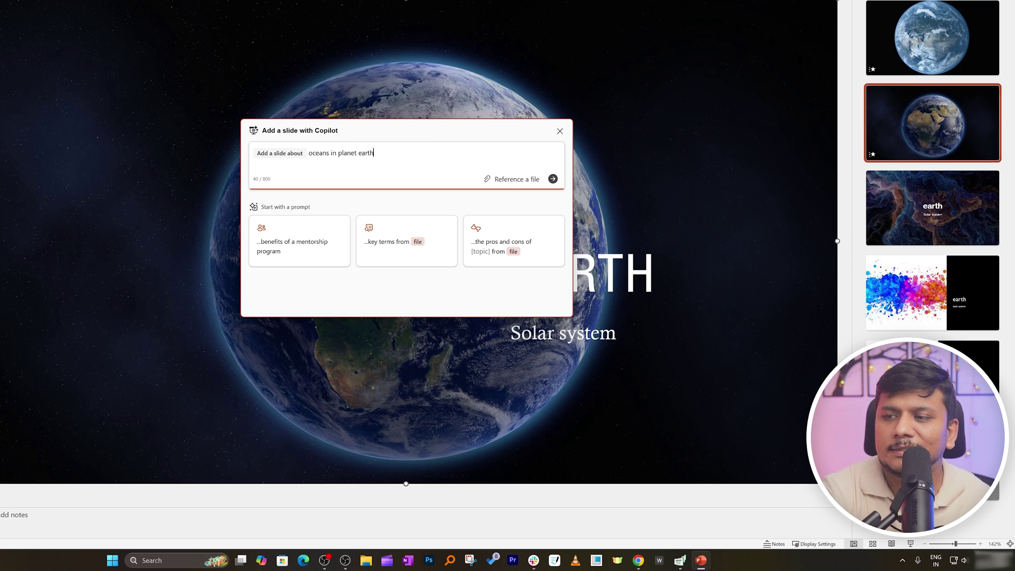
# - Try referencing a file, then cancel and delete the file references from the prompt
pyautogui.click(502, 178)
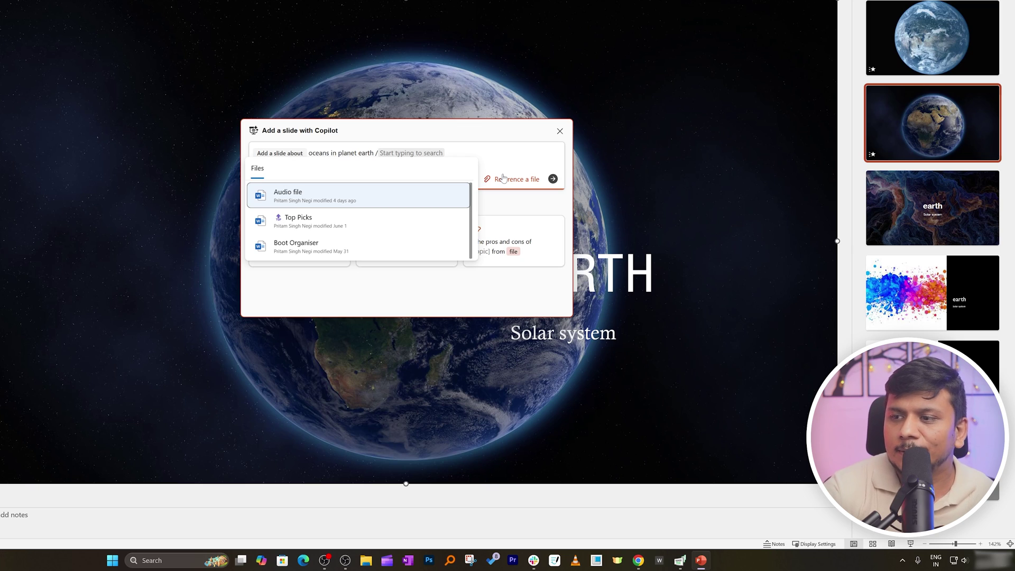
pyautogui.press('Escape')
pyautogui.click(511, 179)
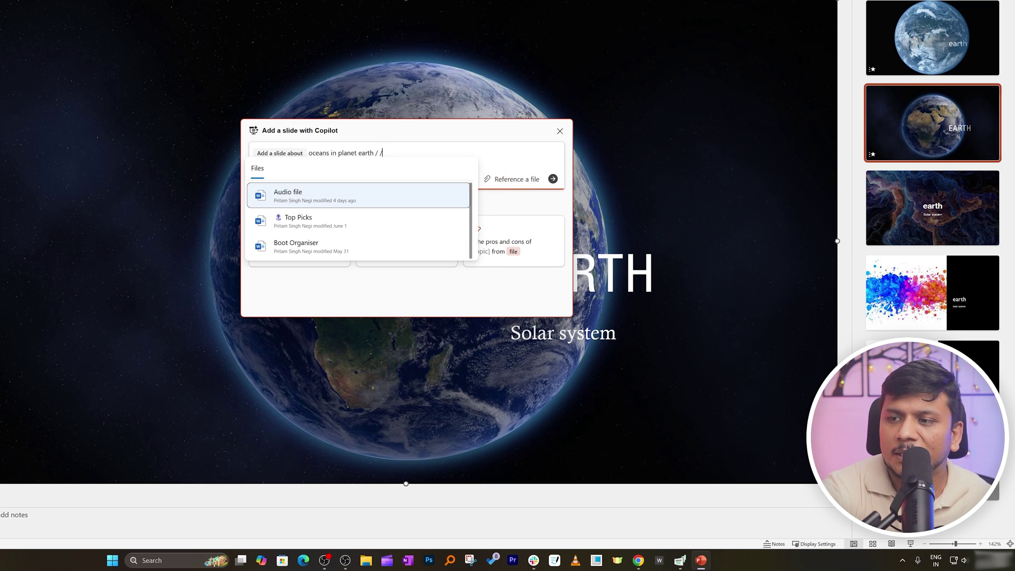
pyautogui.press('Escape')
pyautogui.press('BackSpace')
pyautogui.press('BackSpace')
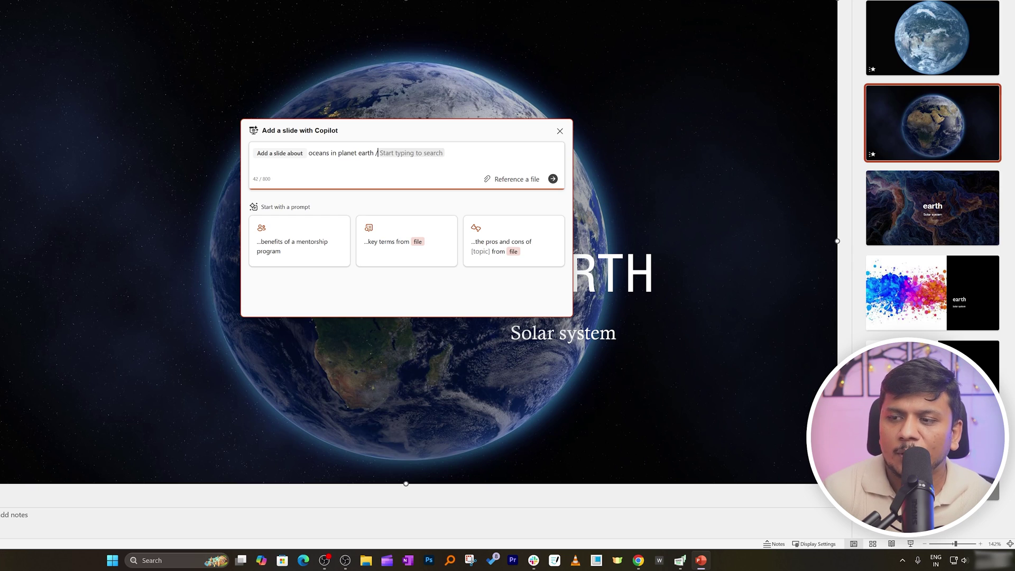
pyautogui.press('BackSpace')
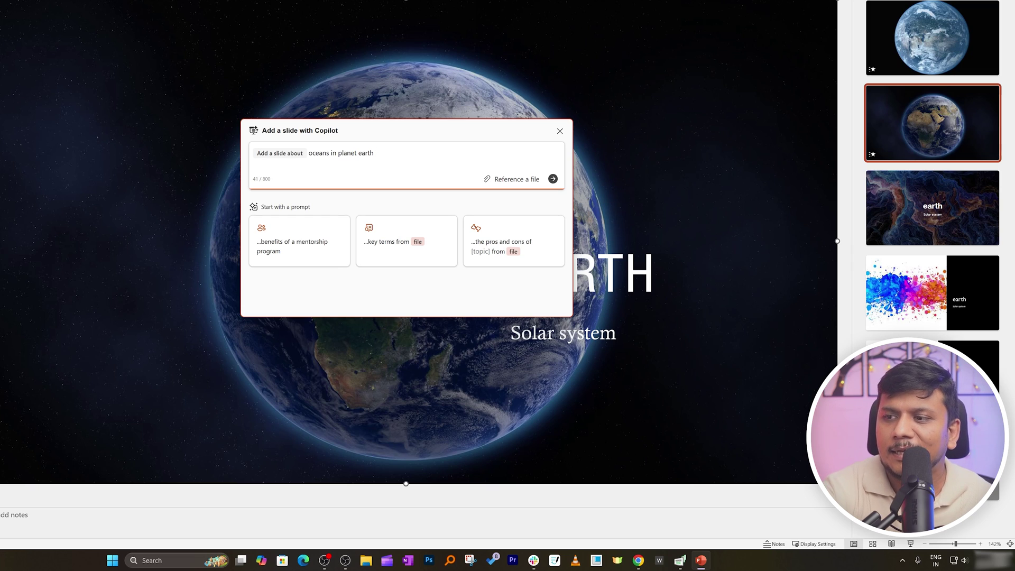
# - Send the Earth's oceans slide request to Copilot and select the generated EARTH'S VAST OCEANS title
pyautogui.click(552, 178)
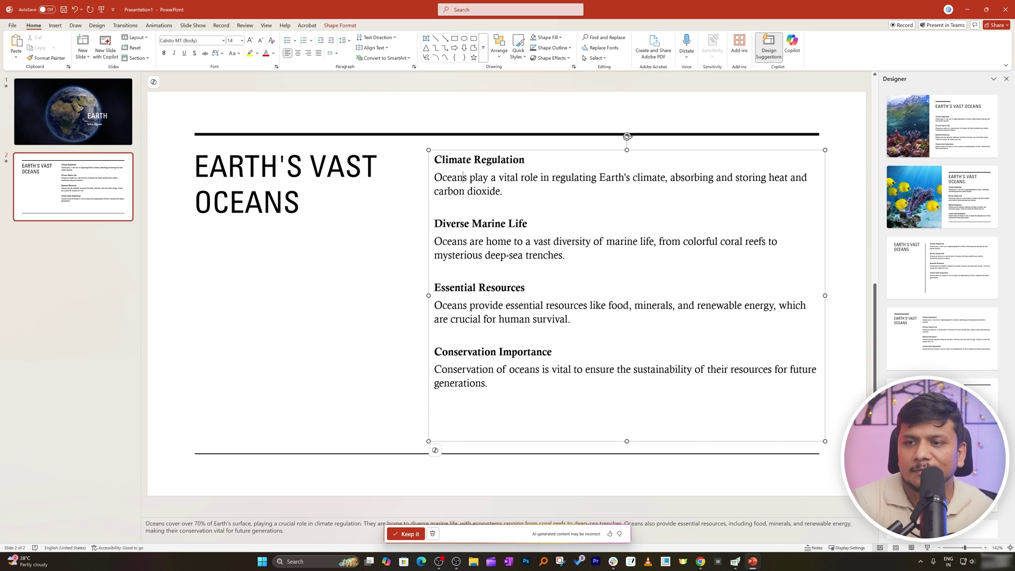
pyautogui.click(299, 201)
pyautogui.hotkey('ctrl', 'a')
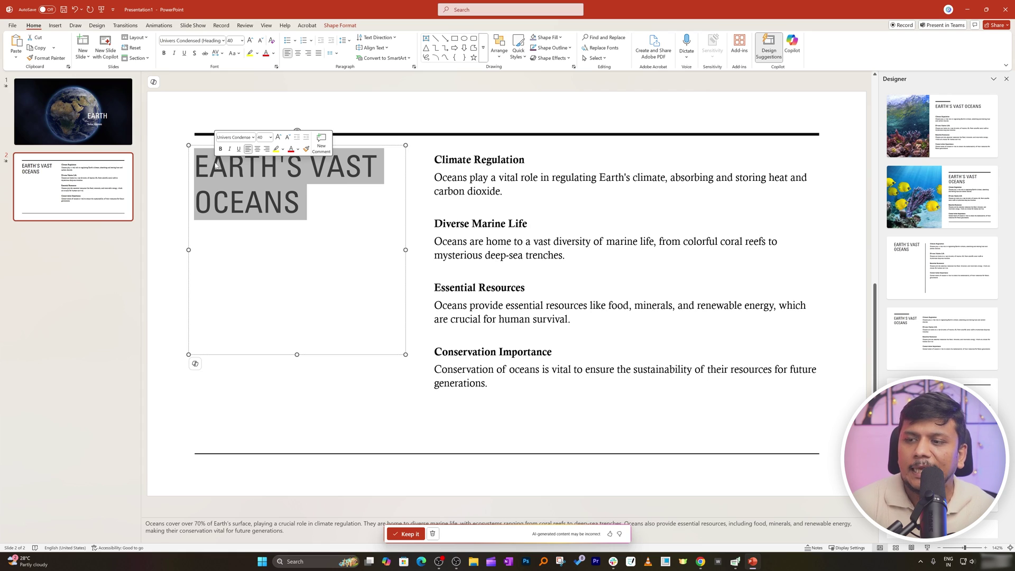
# - Review the slide body text, from Climate Regulation through the Diverse Marine Life heading
pyautogui.click(452, 177)
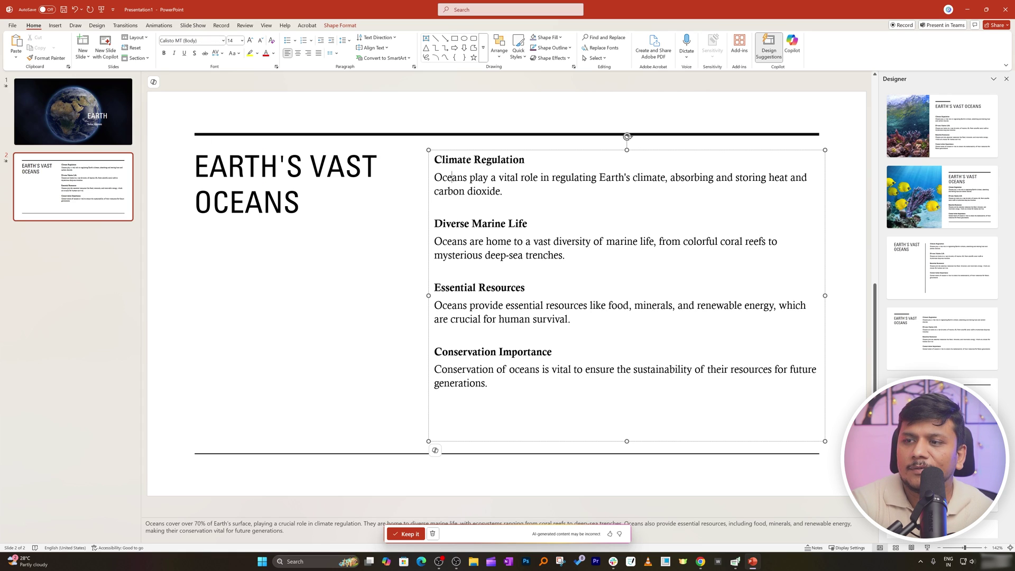
pyautogui.moveTo(434, 160); pyautogui.dragTo(529, 178)
pyautogui.click(500, 191)
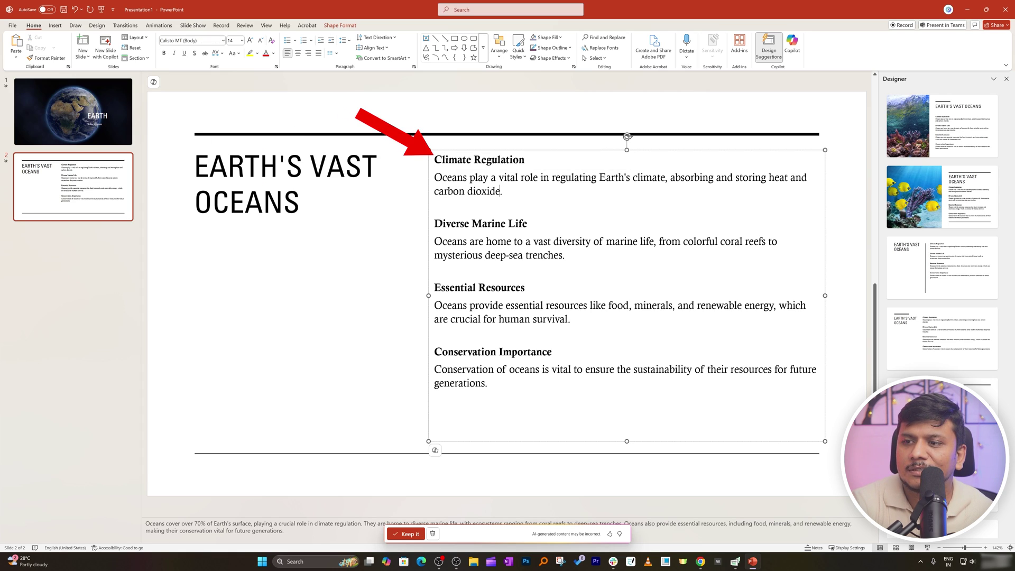
pyautogui.moveTo(434, 178); pyautogui.dragTo(599, 178)
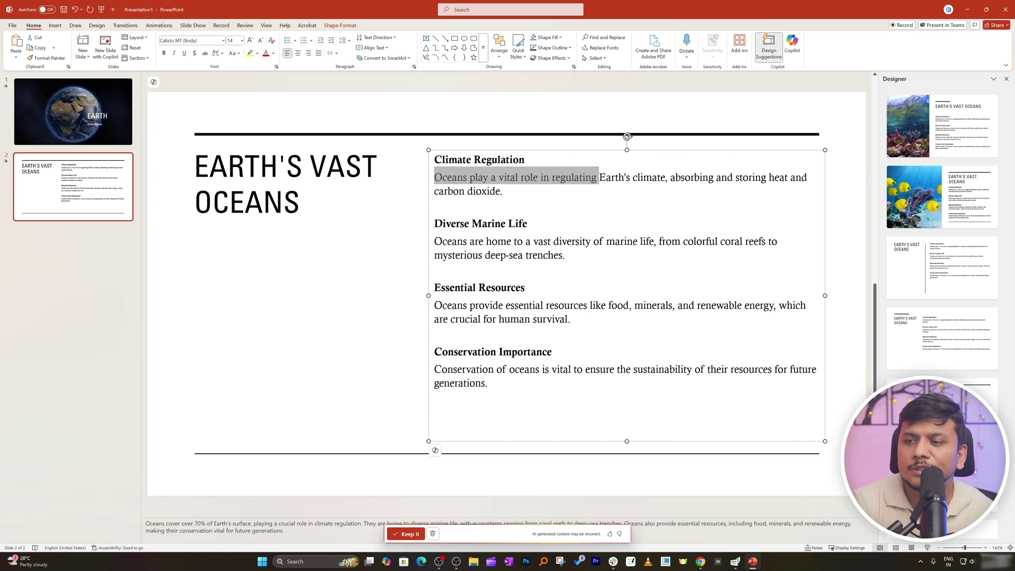
pyautogui.moveTo(498, 178); pyautogui.dragTo(623, 186)
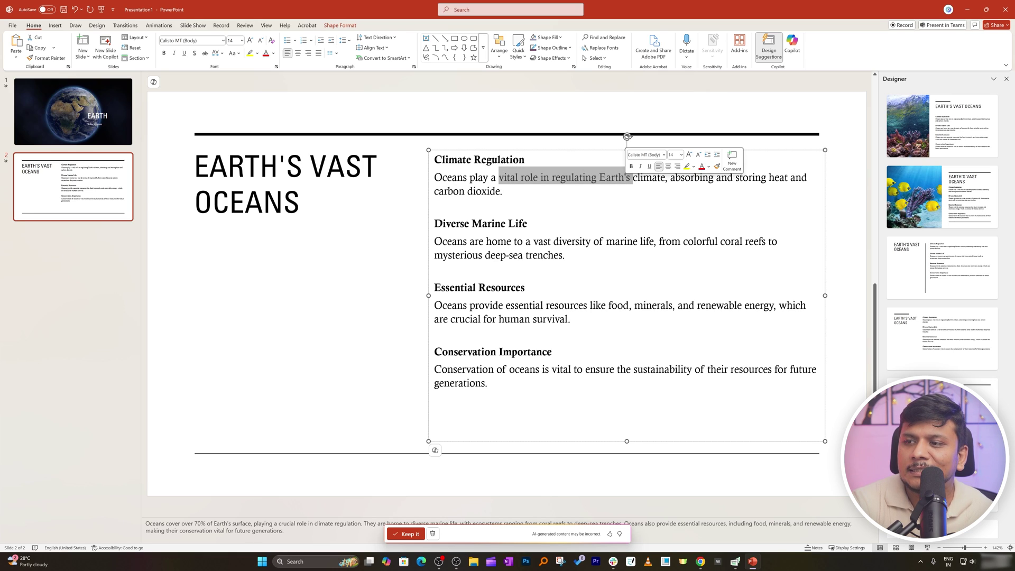
pyautogui.click(629, 183)
pyautogui.moveTo(434, 223); pyautogui.dragTo(528, 223)
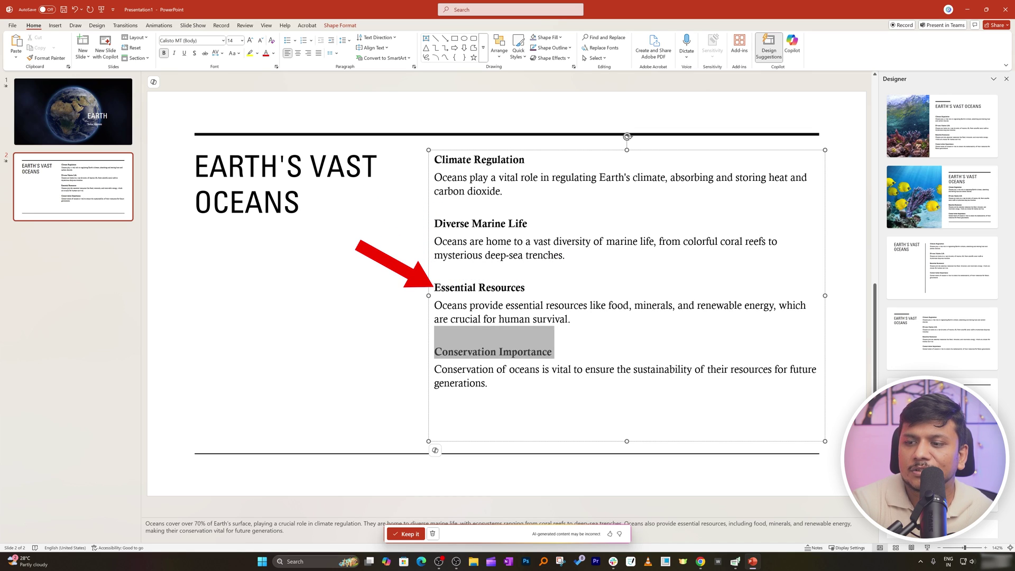
pyautogui.click(487, 383)
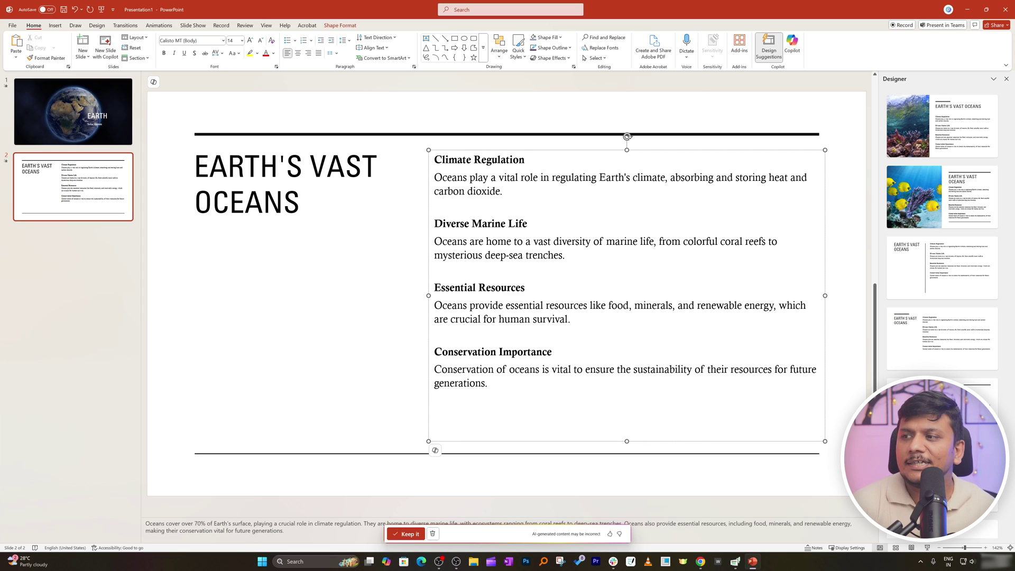
# - Apply the first Designer layout to slide 2: coral reef photo left, ocean text right
pyautogui.click(769, 48)
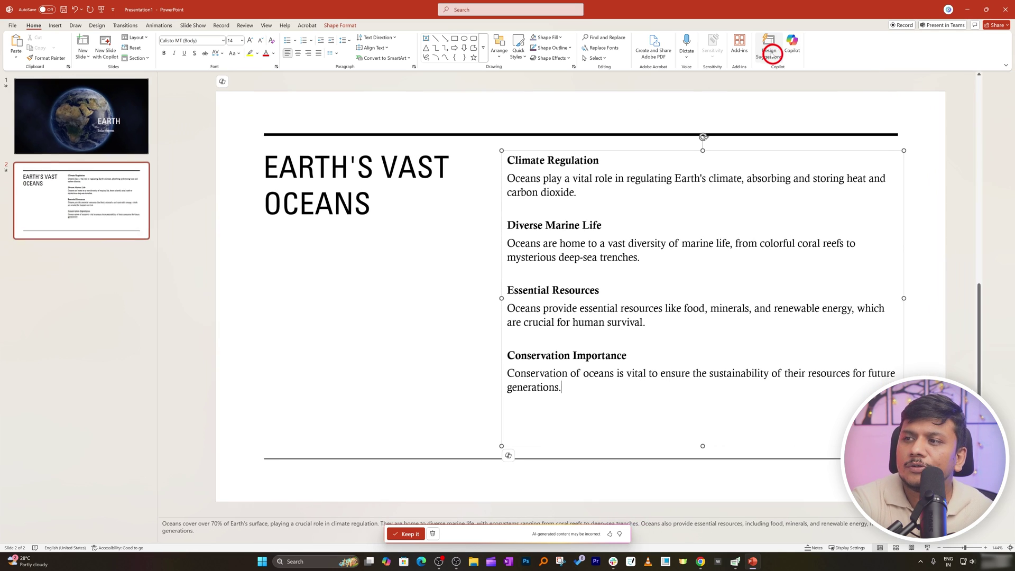
pyautogui.click(770, 51)
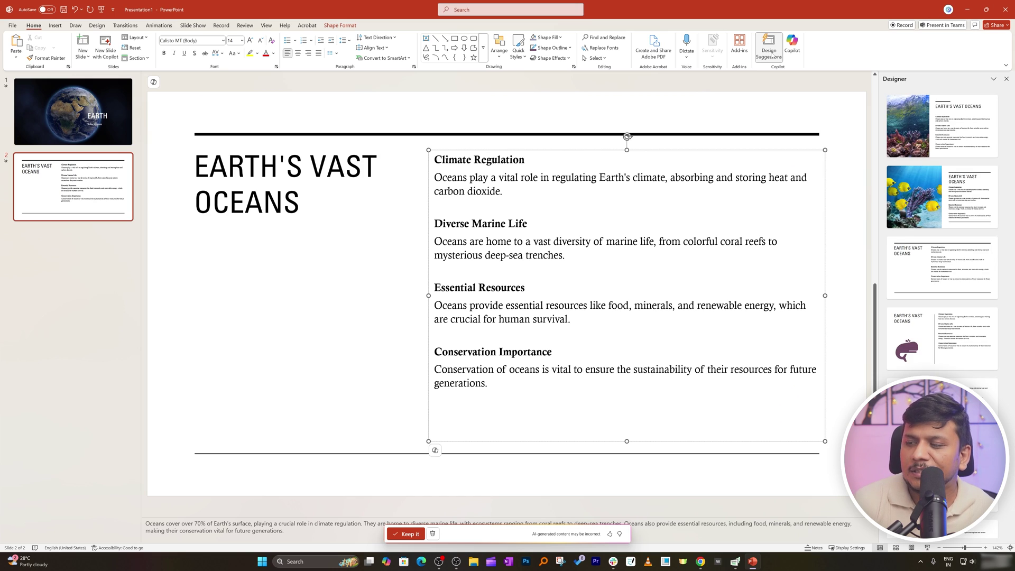
pyautogui.click(957, 131)
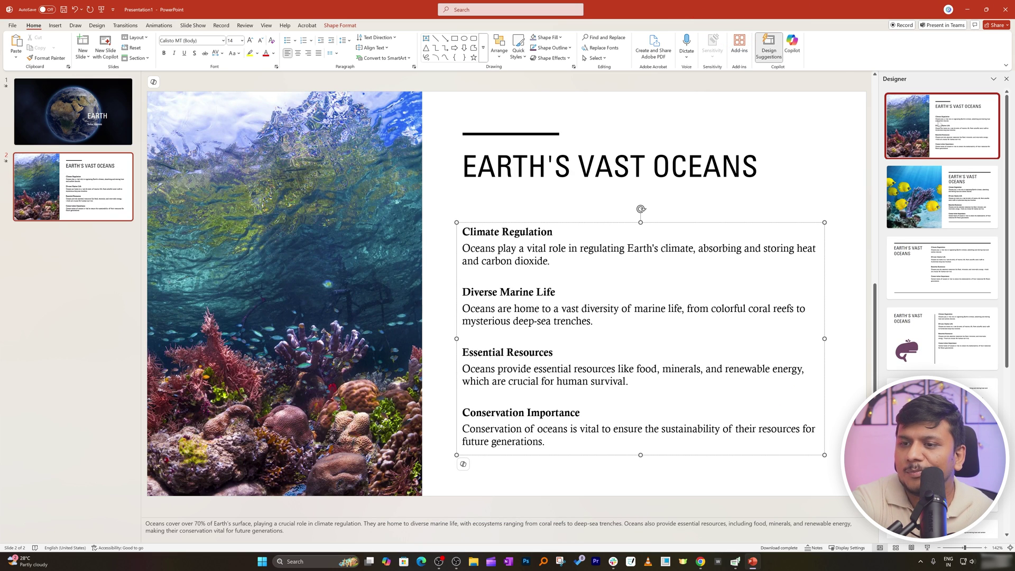
pyautogui.click(125, 317)
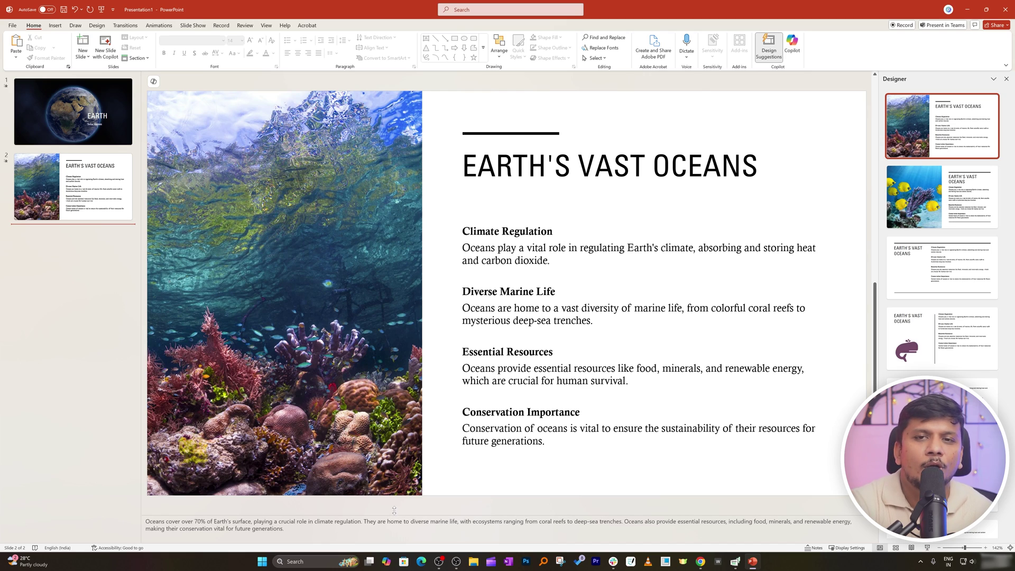
# - Enlarge the notes pane and review the notes beginning 'Oceans cover over 70% of Earth's surface'
pyautogui.moveTo(394, 510); pyautogui.dragTo(394, 474)
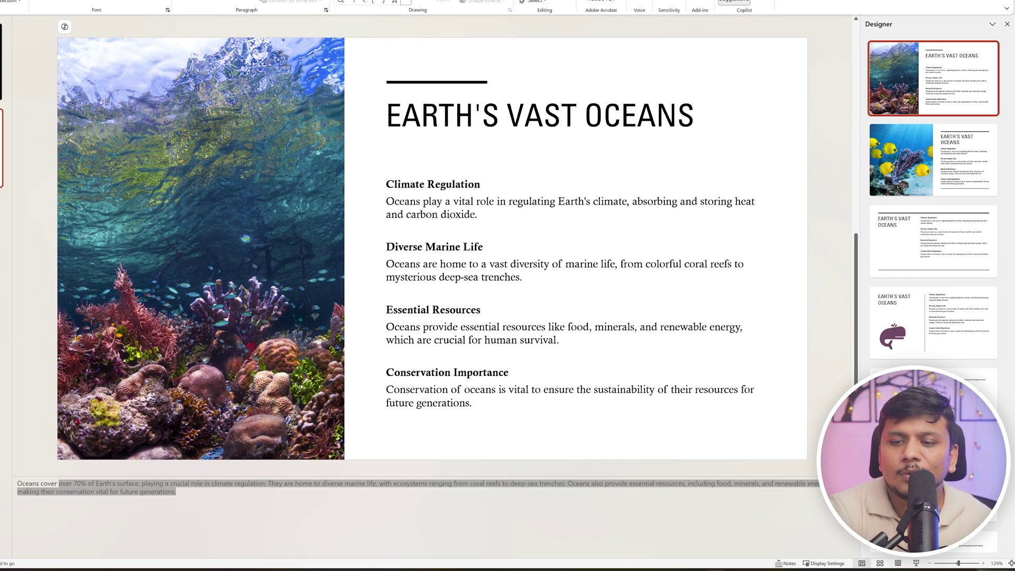
pyautogui.moveTo(17, 483); pyautogui.dragTo(264, 484)
pyautogui.click(176, 491)
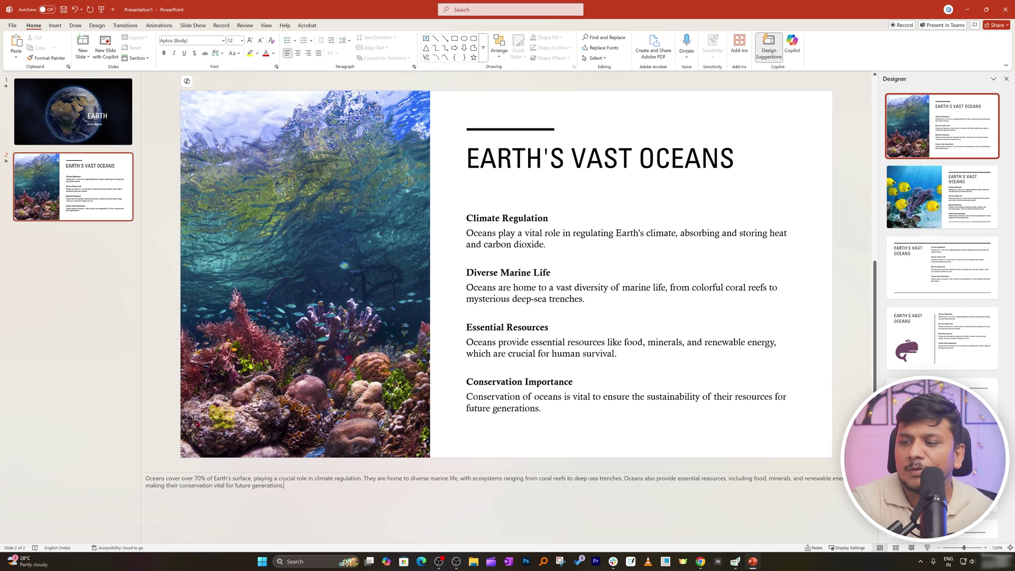
# - Switch slide 2 to the yellow fish photo Designer layout and bring up Copilot's starter ideas
pyautogui.click(926, 207)
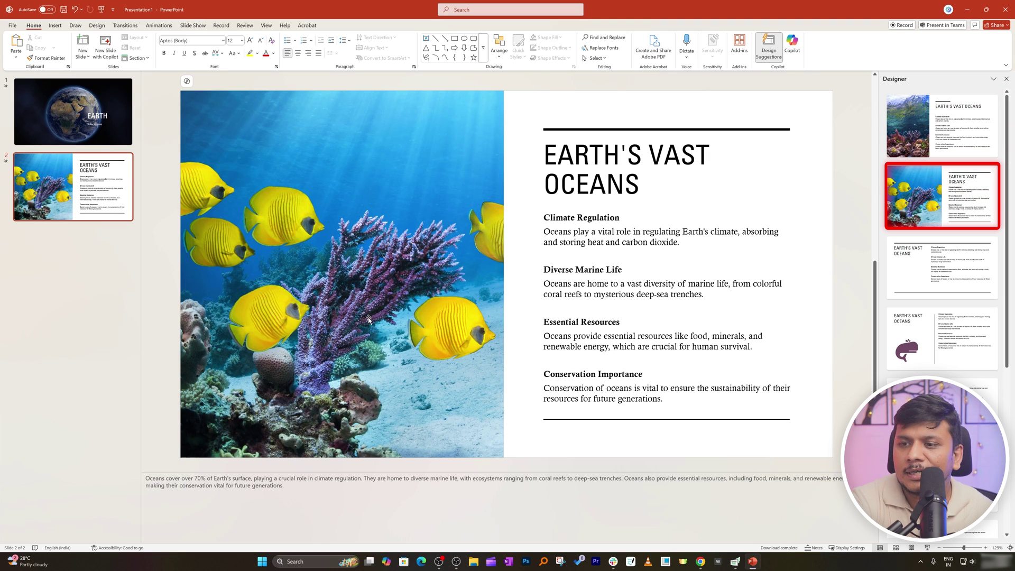
pyautogui.click(74, 243)
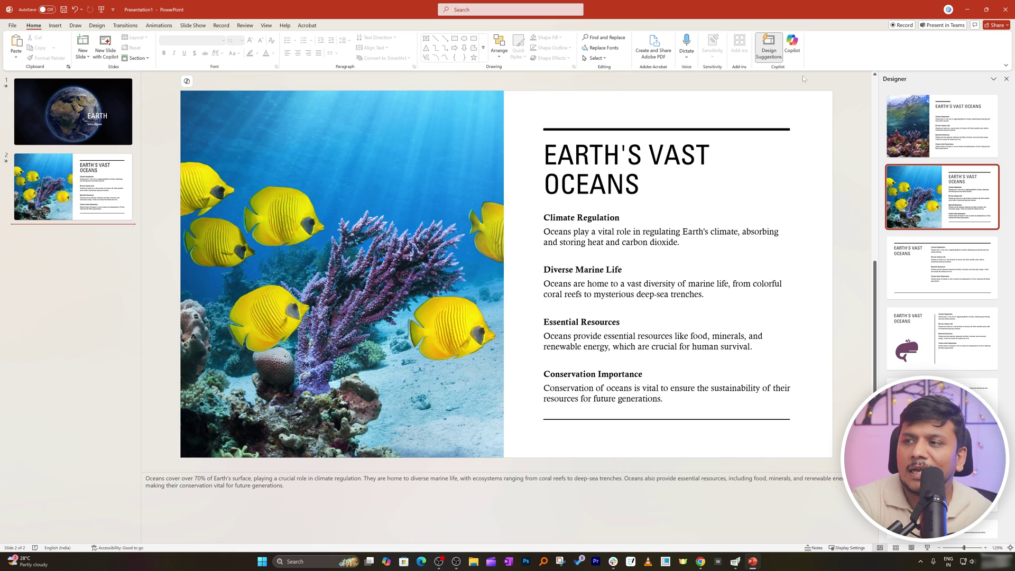
pyautogui.click(792, 45)
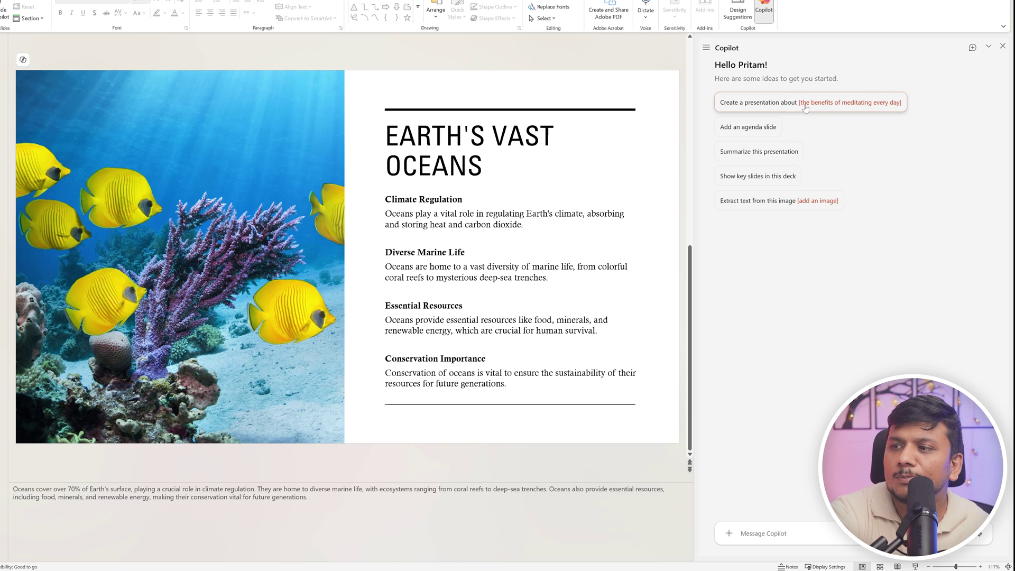
# - Ask Copilot to create a presentation about 'solar system'
pyautogui.click(789, 110)
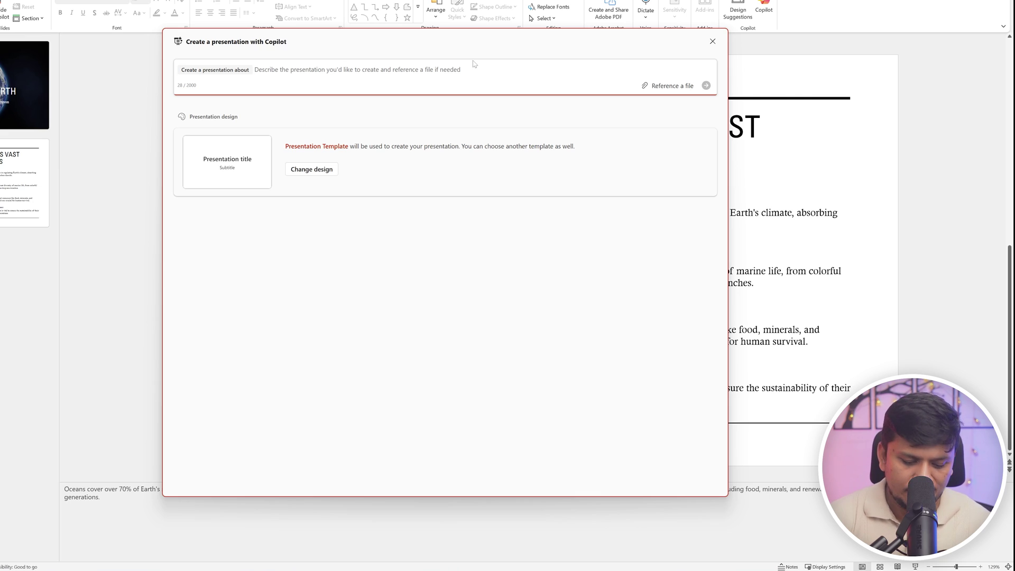
pyautogui.write('solar system')
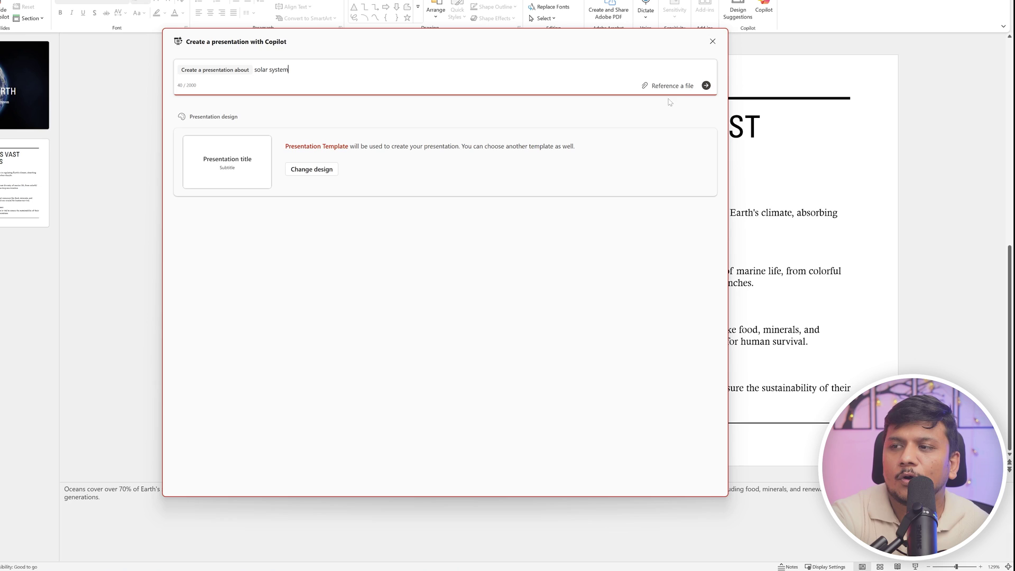
pyautogui.click(706, 85)
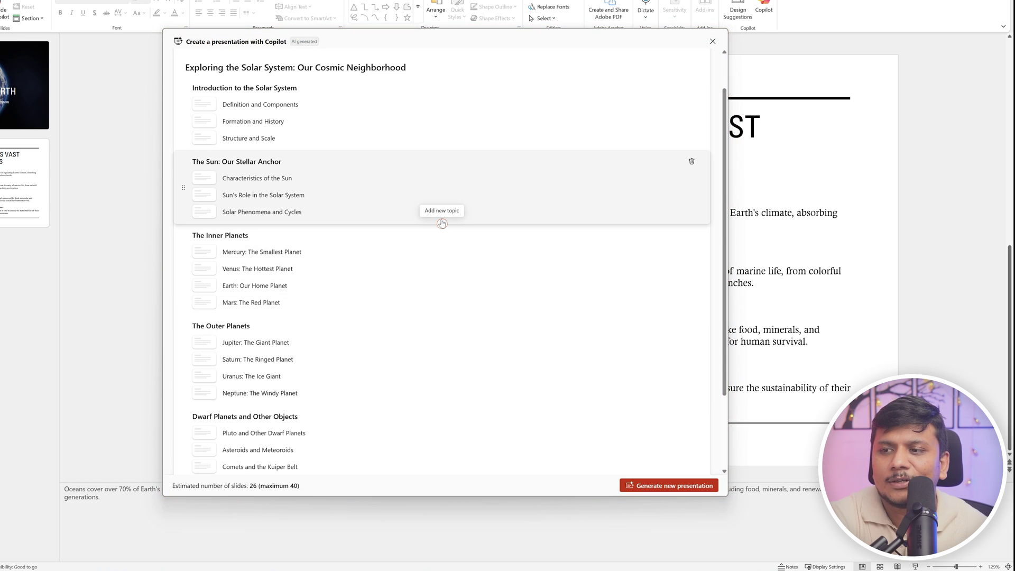
# - Add an outline topic after The Sun: 'rank of all planets based on size'
pyautogui.click(441, 223)
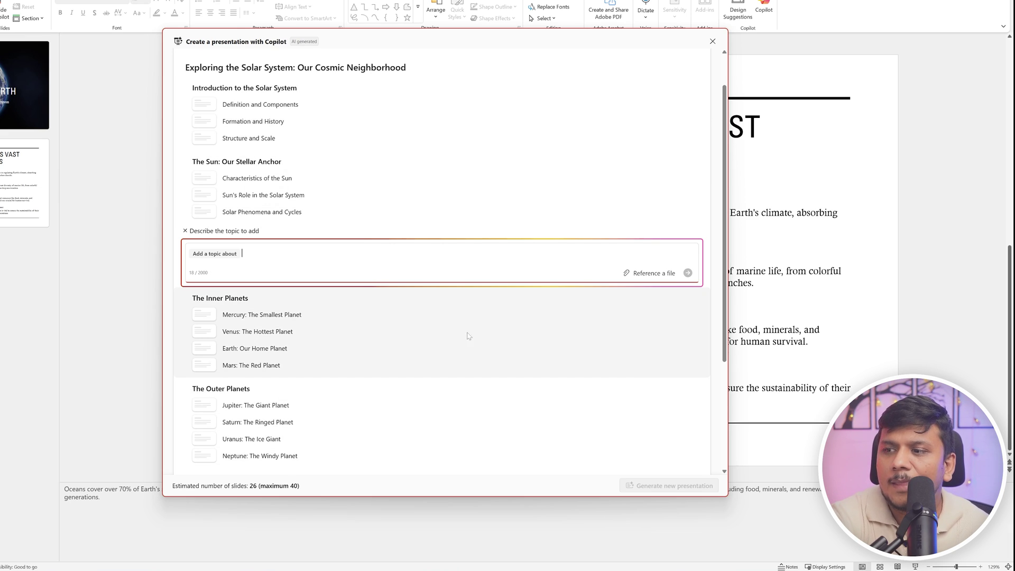
pyautogui.scroll(-3, 552, 234)
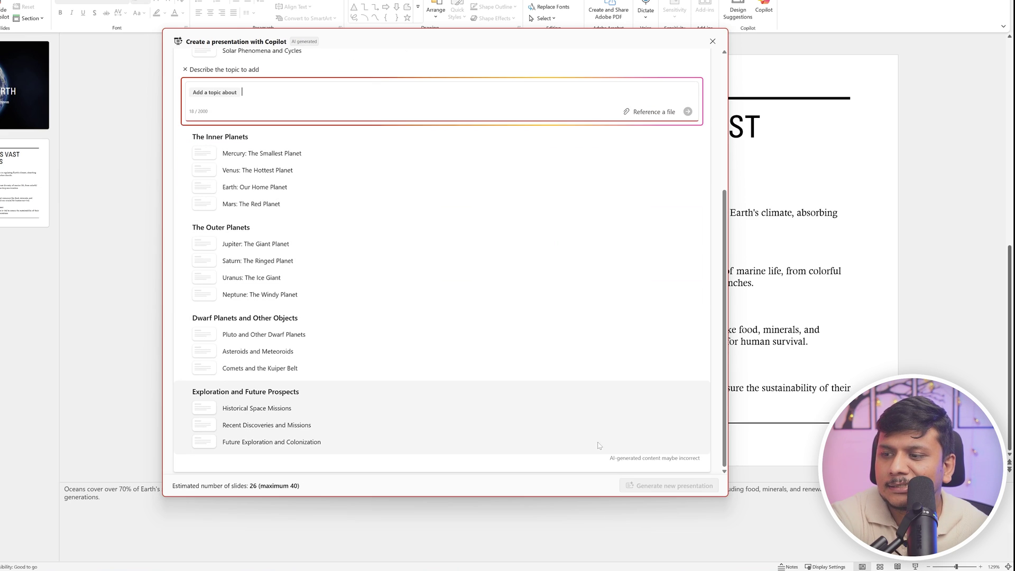
pyautogui.scroll(4, 562, 439)
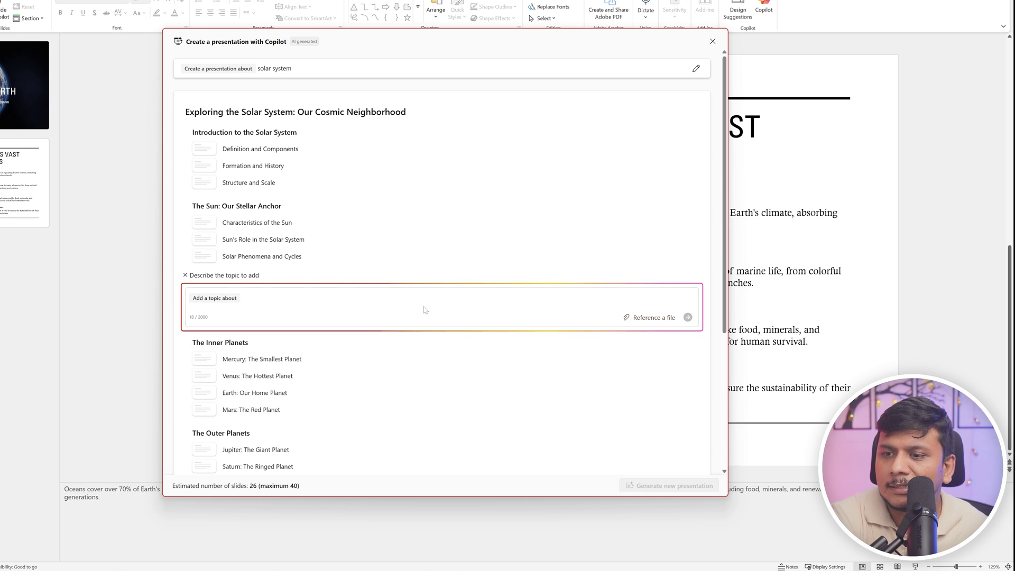
pyautogui.click(379, 306)
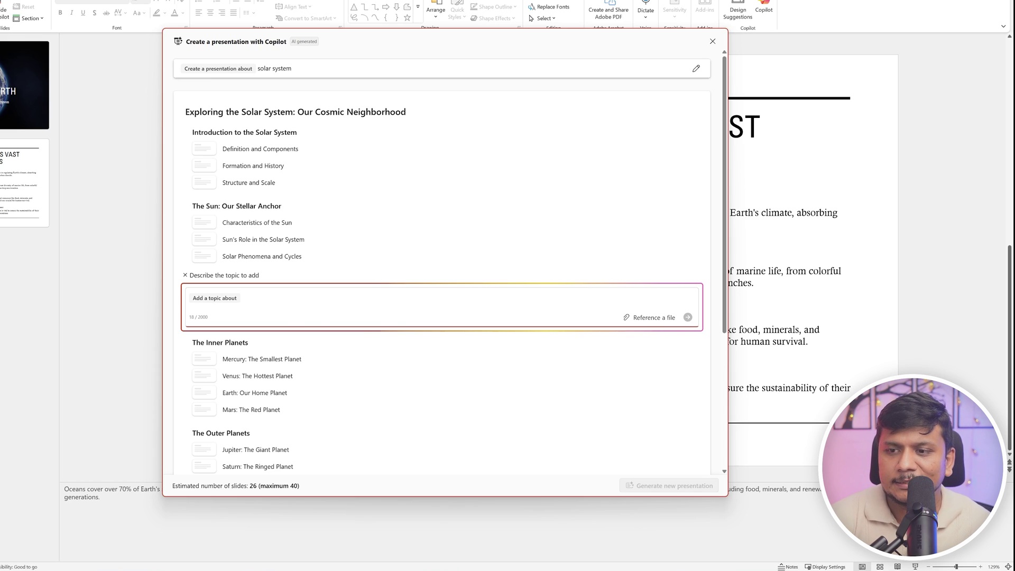
pyautogui.write('r')
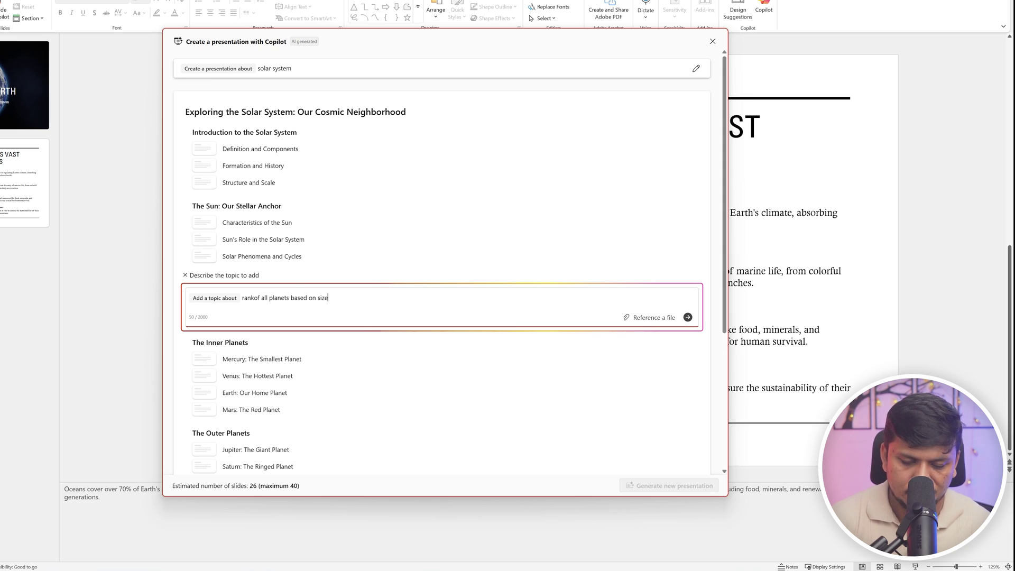
pyautogui.click(687, 318)
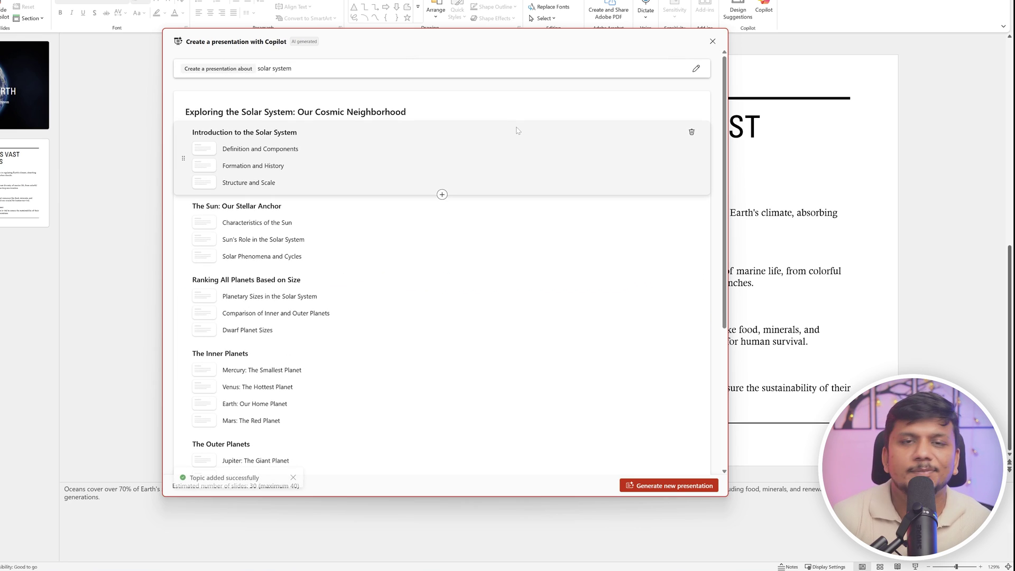
# - Move Ranking All Planets Based on Size up and place Dwarf Planets before The Outer Planets
pyautogui.moveTo(183, 305); pyautogui.dragTo(193, 216)
pyautogui.scroll(-3, 212, 222)
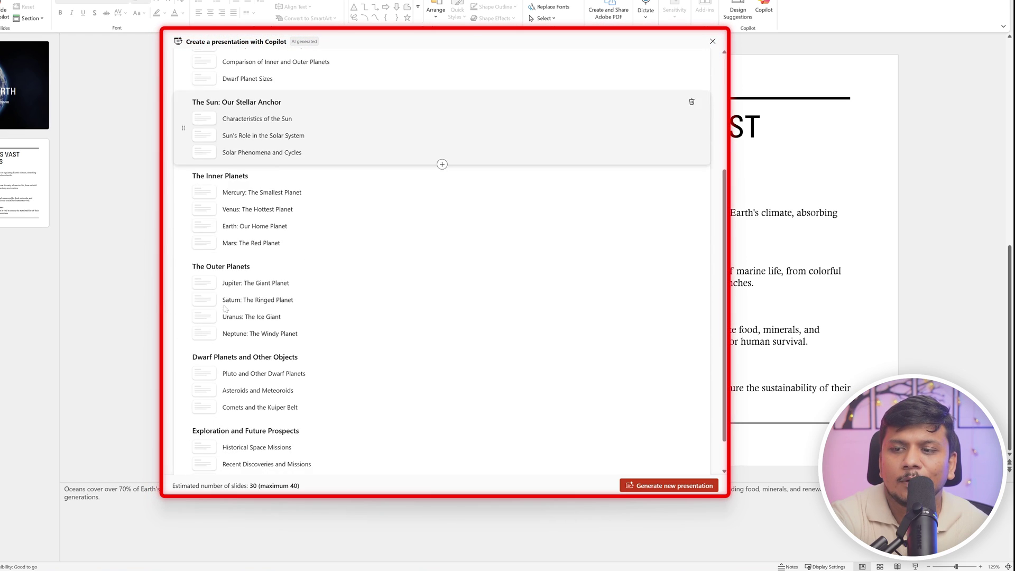
pyautogui.scroll(3, 200, 222)
pyautogui.scroll(-4, 182, 174)
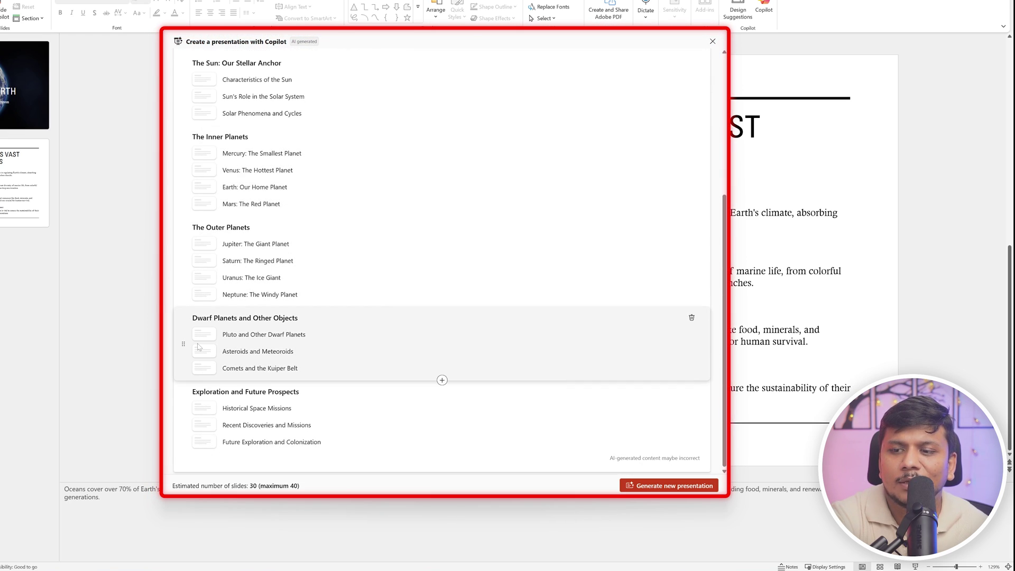
pyautogui.moveTo(183, 343); pyautogui.dragTo(185, 259)
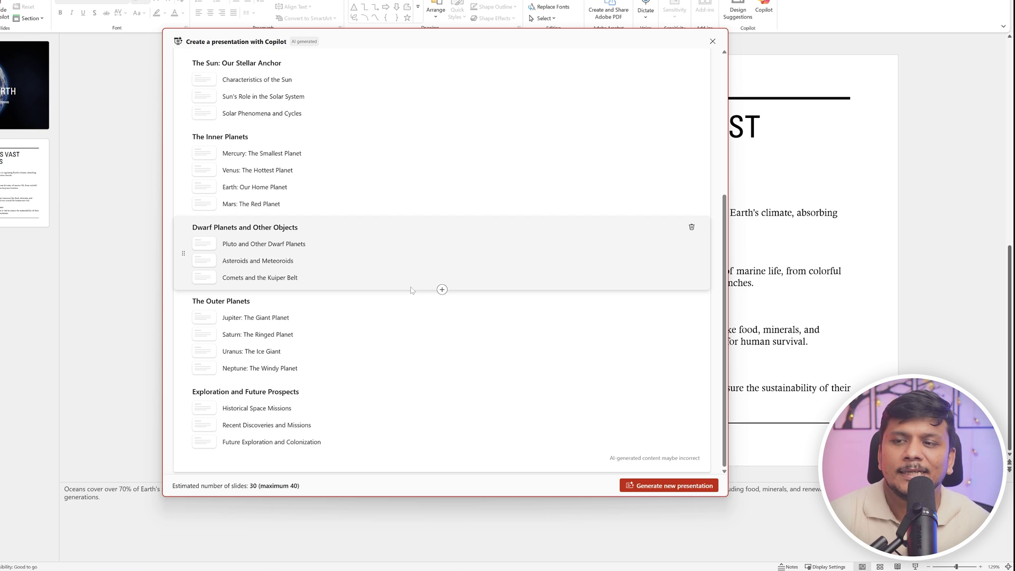
# - Generate the 32-slide deck from the outline and open slide 3 to check its speaker notes
pyautogui.click(654, 486)
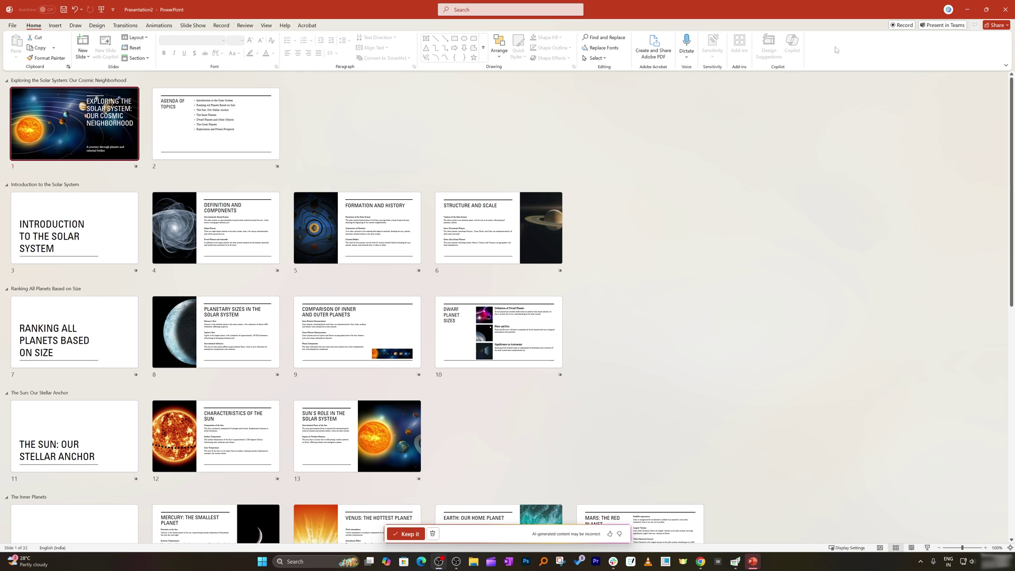
pyautogui.click(127, 211)
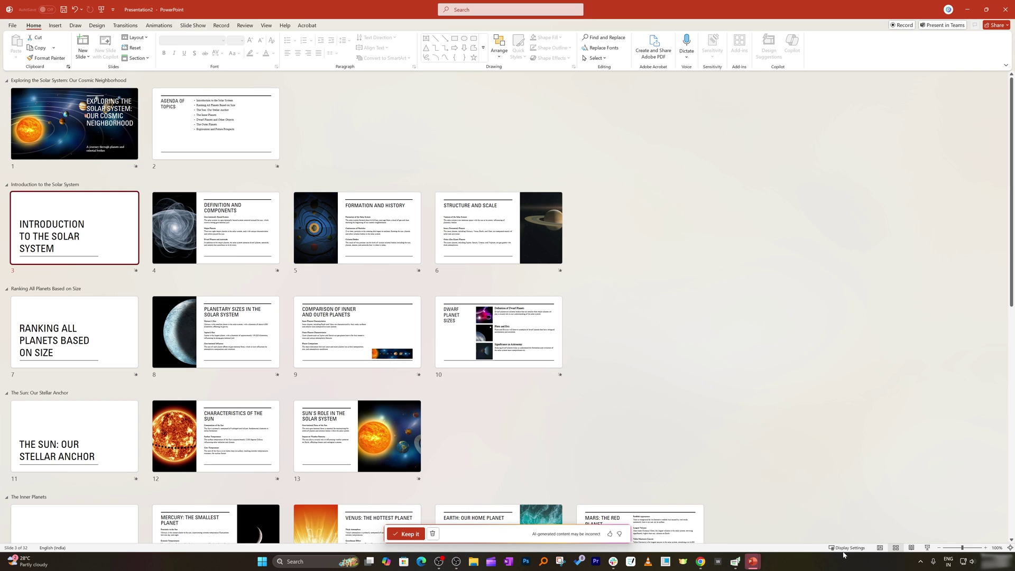
pyautogui.click(880, 550)
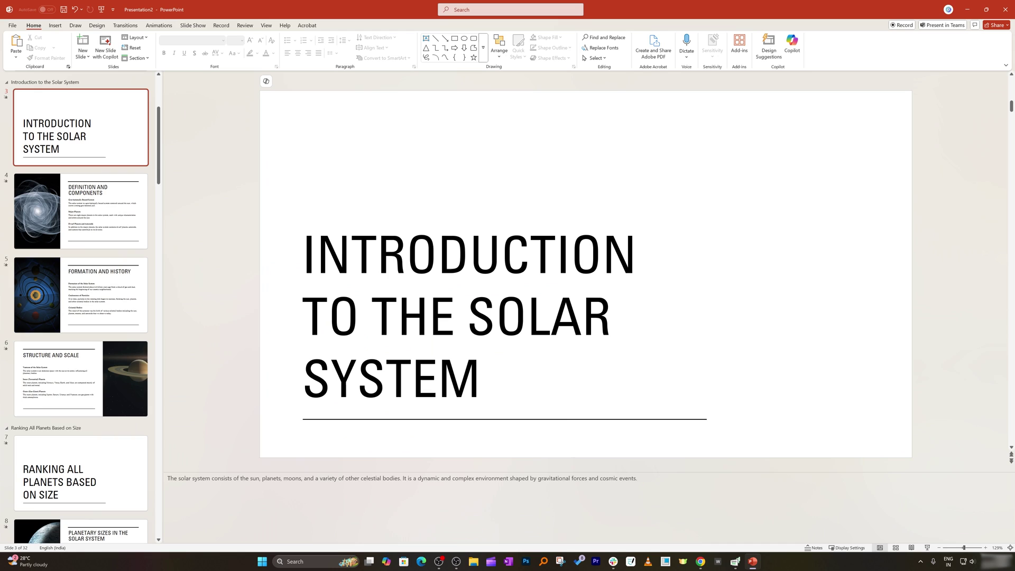
pyautogui.moveTo(192, 478); pyautogui.dragTo(572, 478)
pyautogui.click(638, 478)
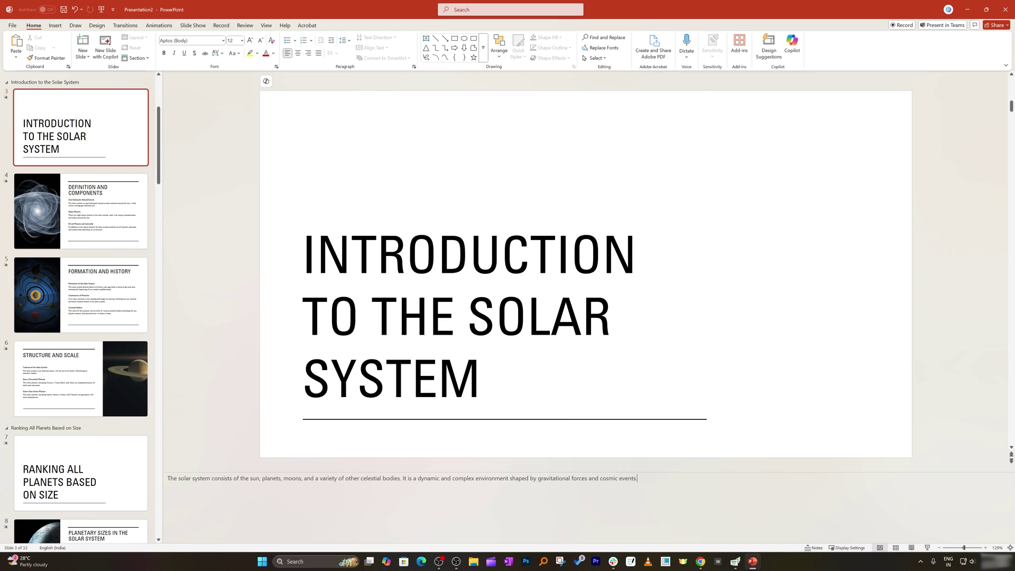
pyautogui.click(204, 25)
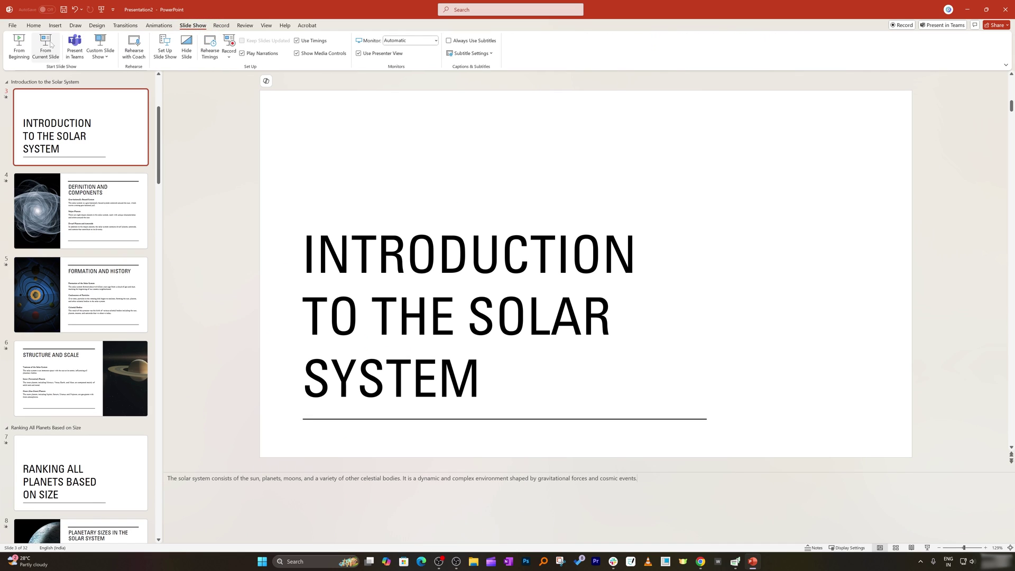
# - Present from slide 3 in Presenter View, advance to Formation and History, then end the show
pyautogui.click(46, 42)
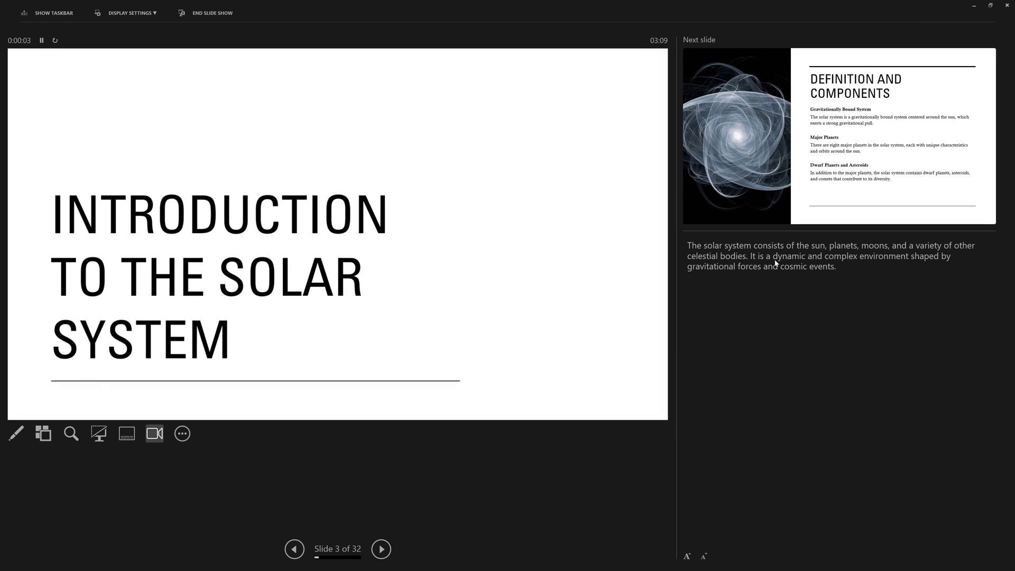
pyautogui.click(381, 549)
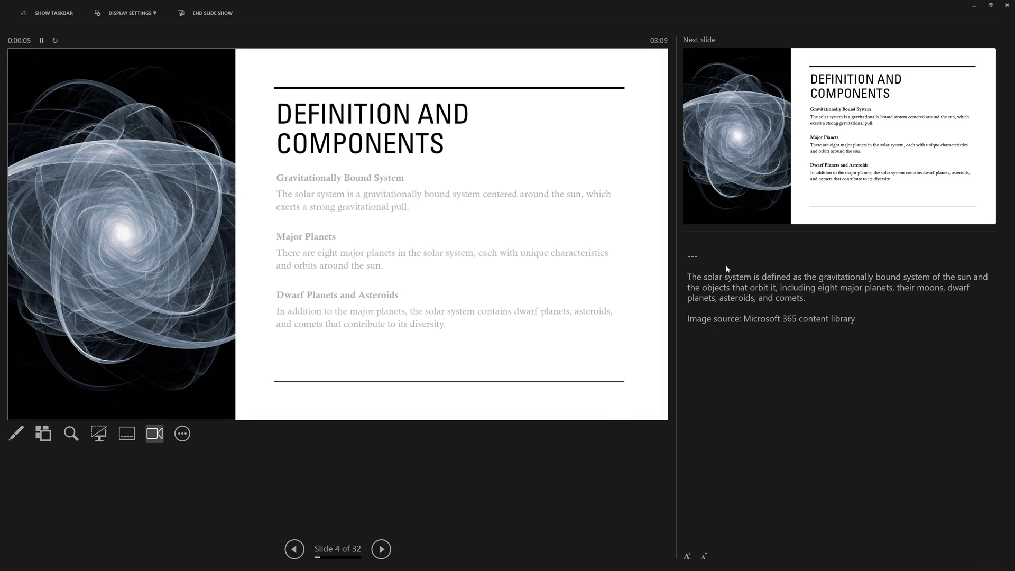
pyautogui.tripleClick(711, 302)
pyautogui.click(776, 319)
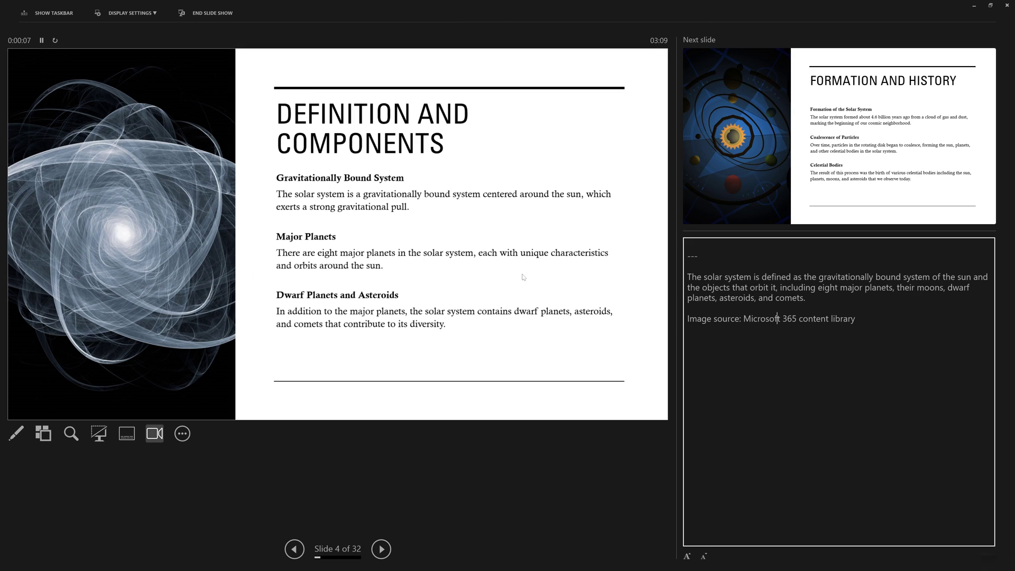
pyautogui.click(133, 11)
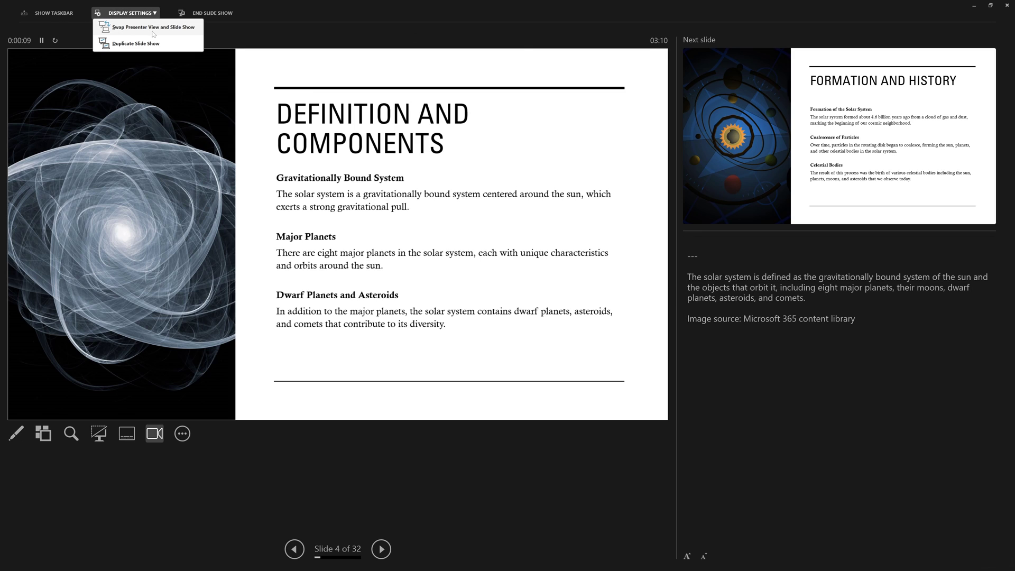
pyautogui.click(762, 298)
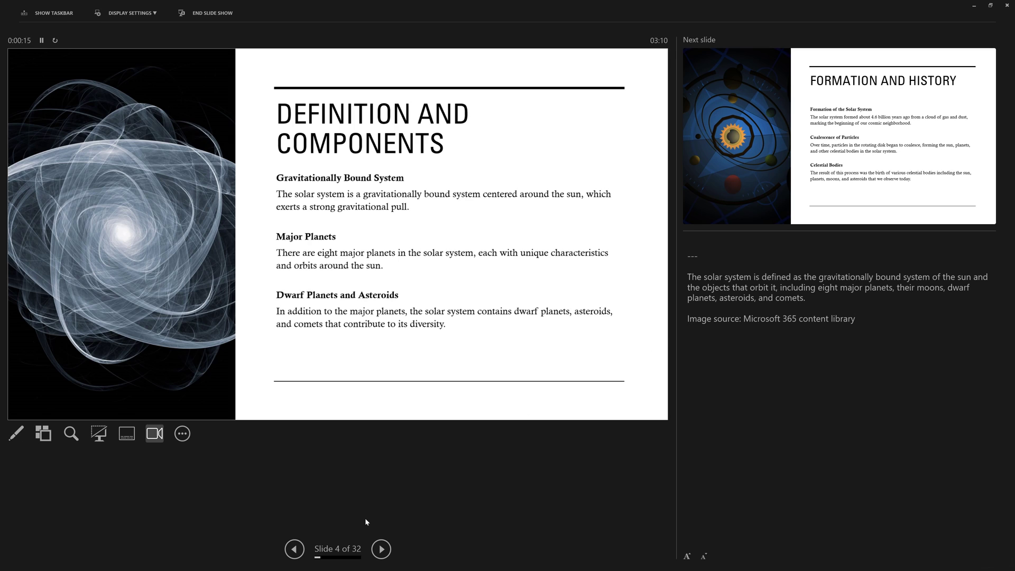
pyautogui.click(381, 549)
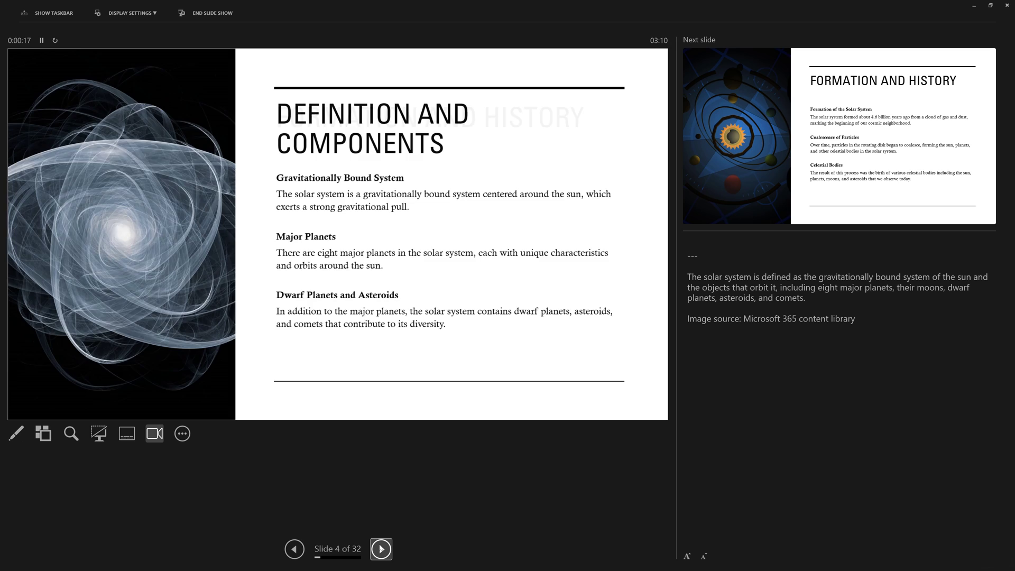
pyautogui.press('Escape')
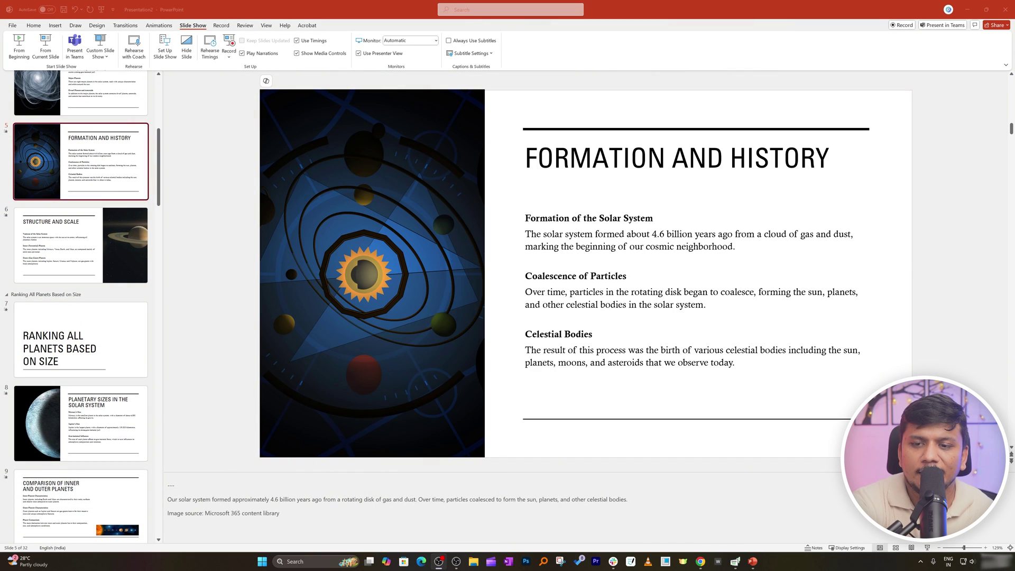
# - Browse slides 10 through 16, from Dwarf Planet Sizes to Venus: The Hottest Planet
pyautogui.scroll(-10, 97, 169)
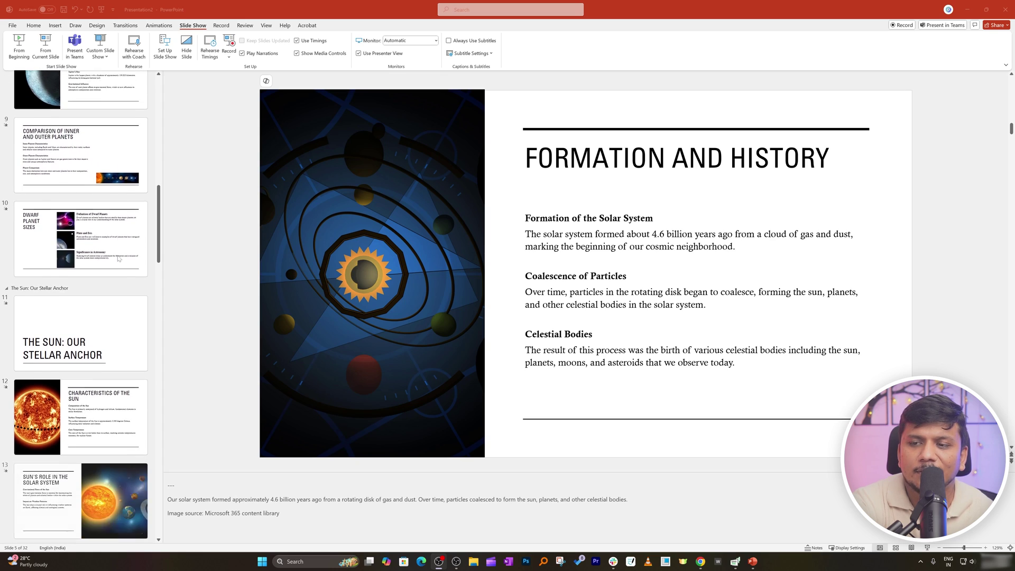
pyautogui.click(113, 256)
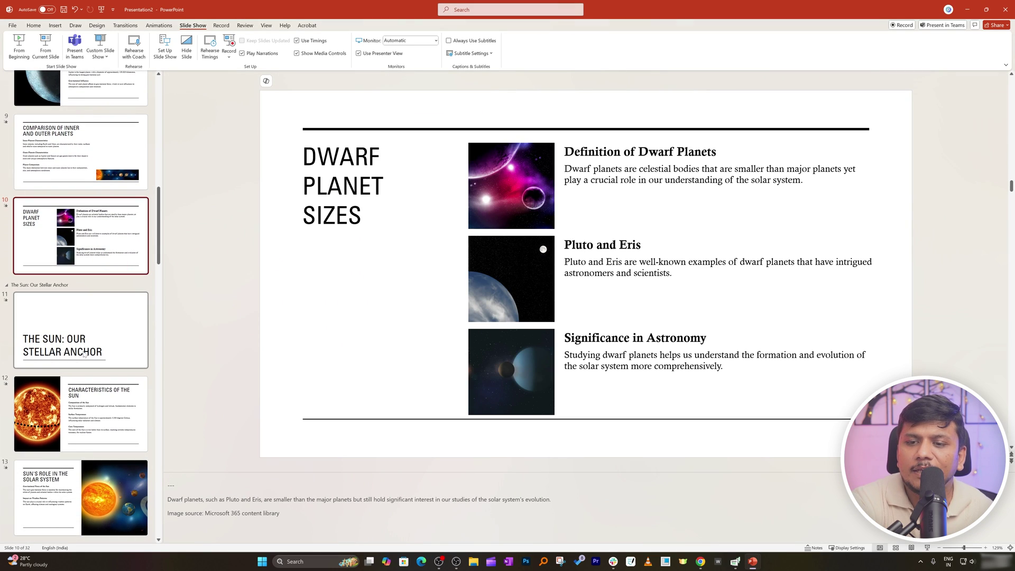
pyautogui.scroll(-1, 114, 351)
pyautogui.click(114, 351)
pyautogui.scroll(-2, 115, 351)
pyautogui.click(116, 352)
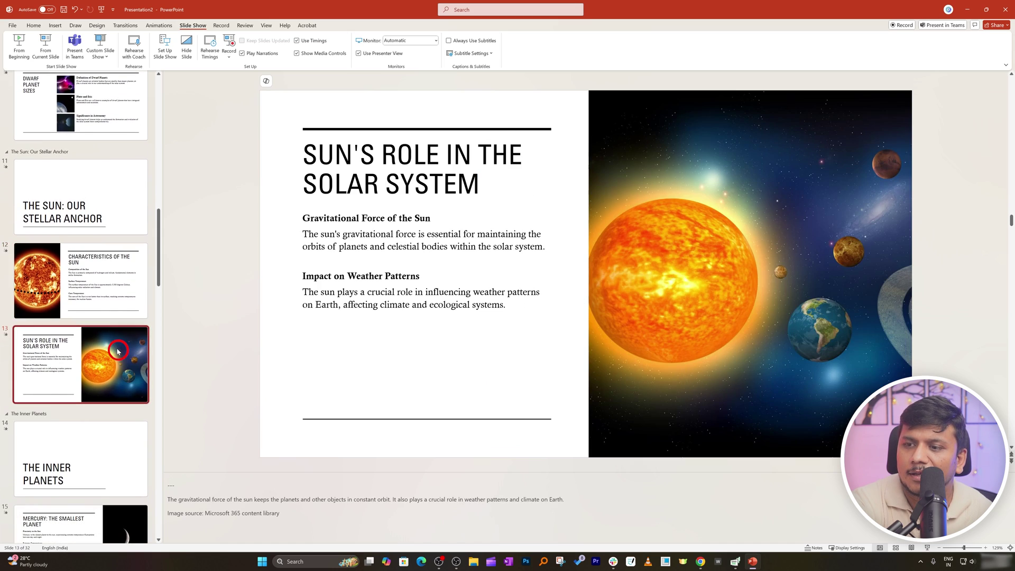
pyautogui.scroll(-2, 118, 352)
pyautogui.click(104, 387)
pyautogui.click(106, 444)
pyautogui.scroll(-2, 106, 444)
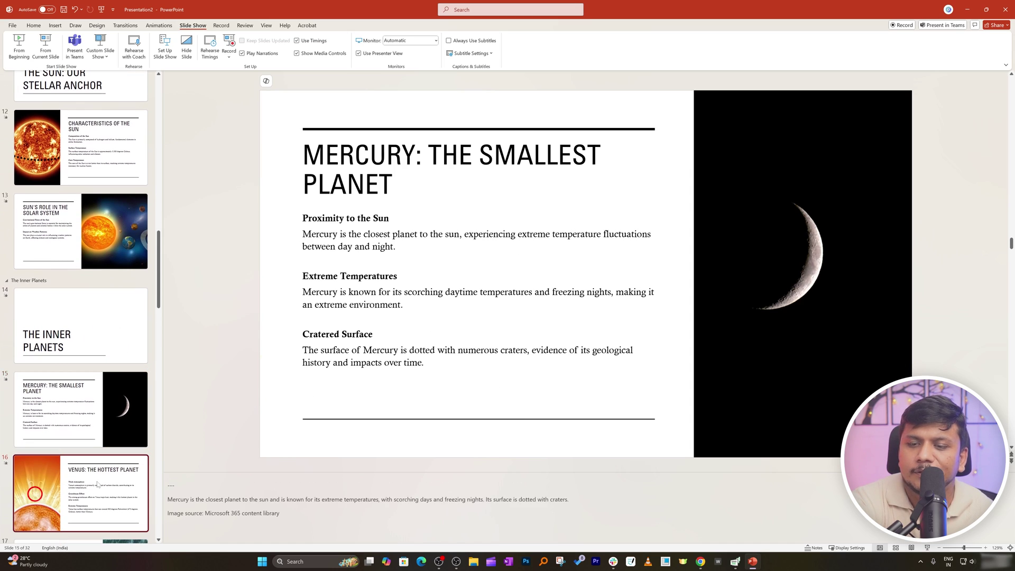
pyautogui.click(108, 494)
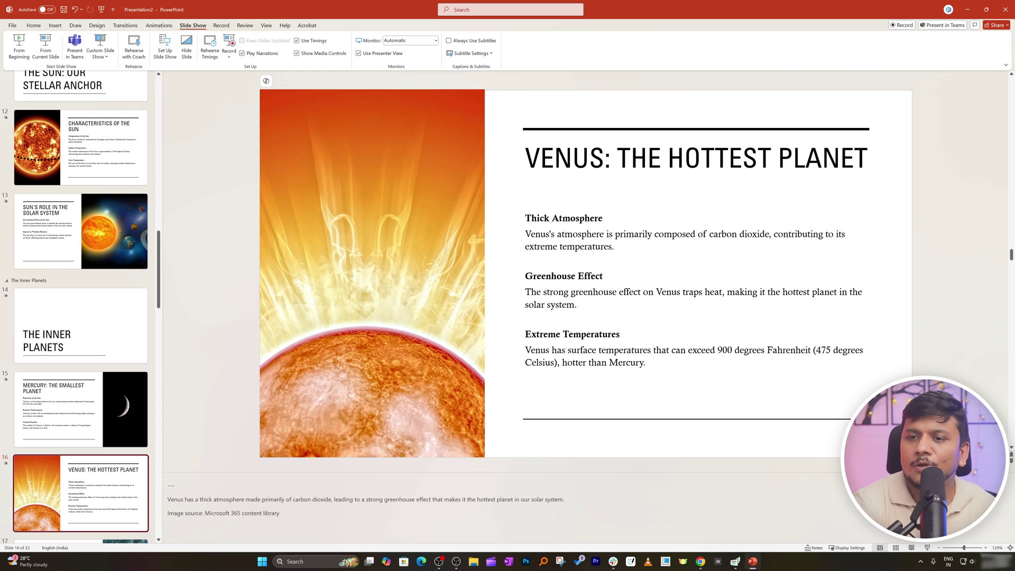
# - Review slides 17 to 20, including Earth's speaker notes, then return to the title slide
pyautogui.scroll(-5, 98, 324)
pyautogui.click(97, 323)
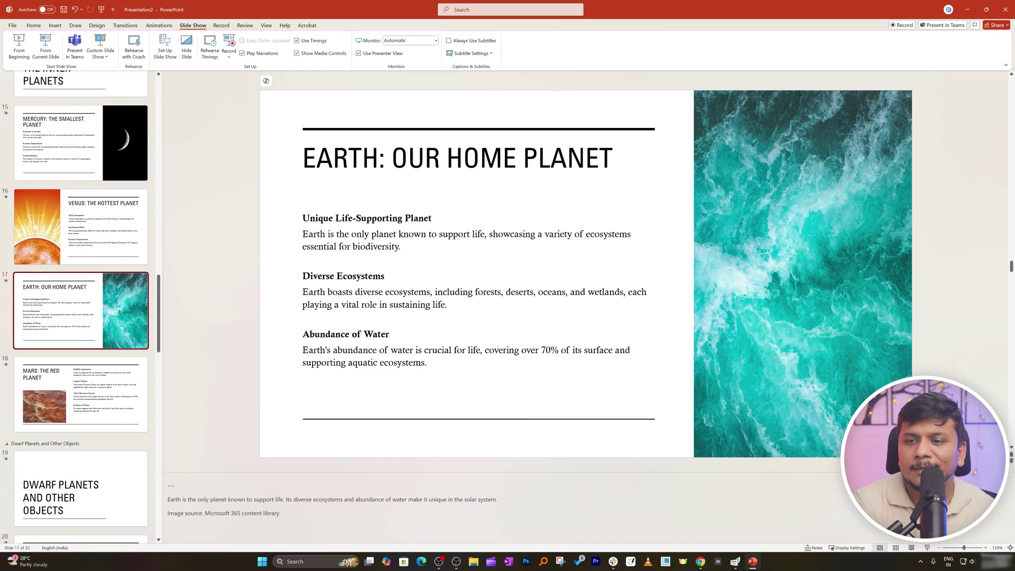
pyautogui.moveTo(280, 513); pyautogui.dragTo(167, 499)
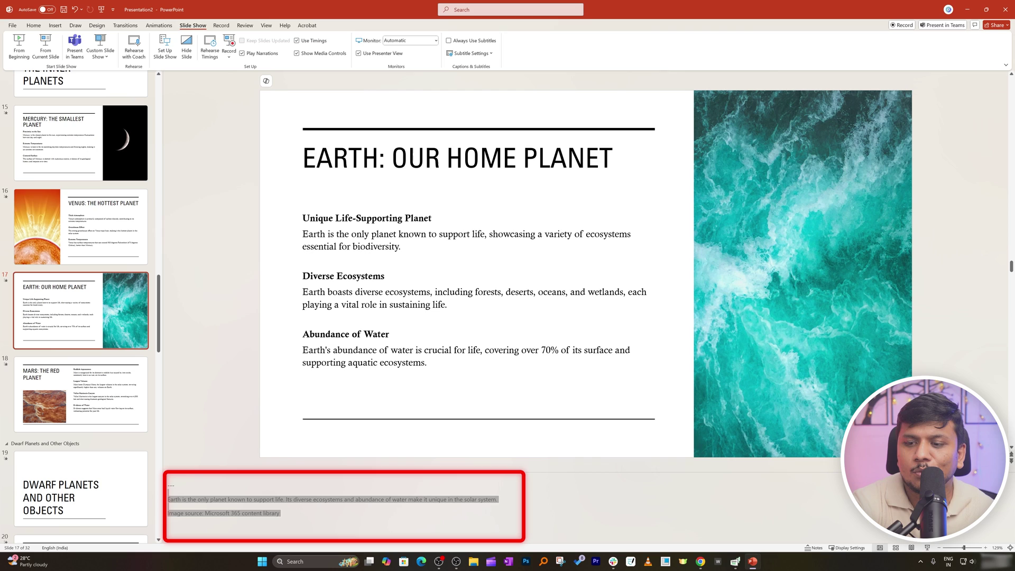
pyautogui.click(113, 241)
pyautogui.click(123, 332)
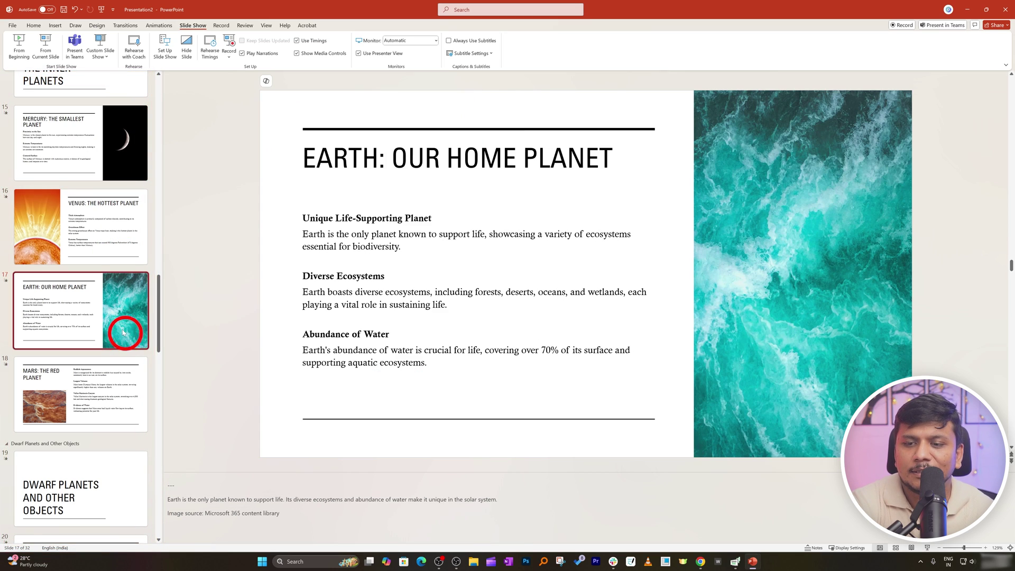
pyautogui.scroll(-3, 123, 331)
pyautogui.click(122, 370)
pyautogui.scroll(-3, 121, 370)
pyautogui.click(123, 386)
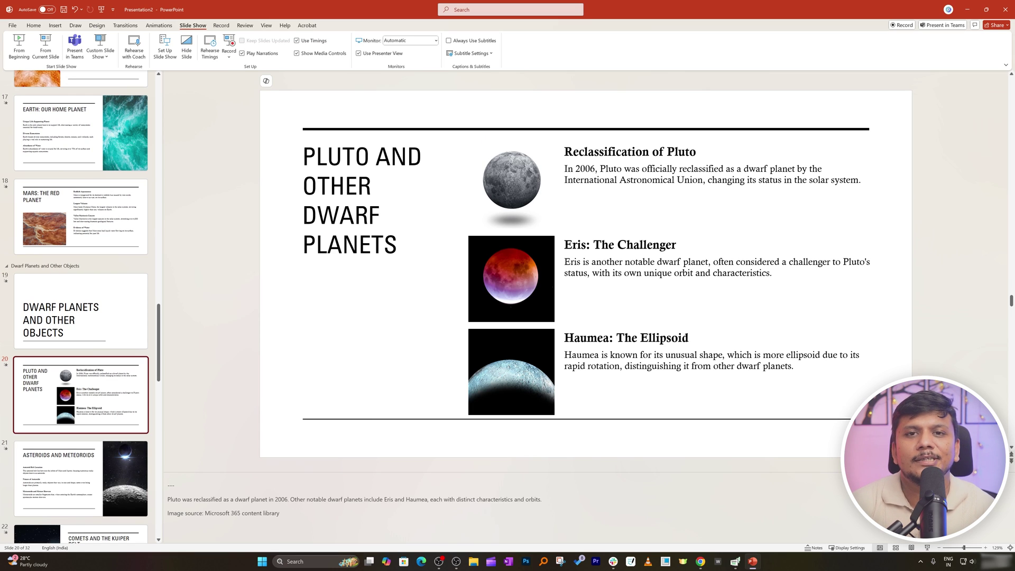
pyautogui.click(80, 217)
pyautogui.scroll(15, 105, 133)
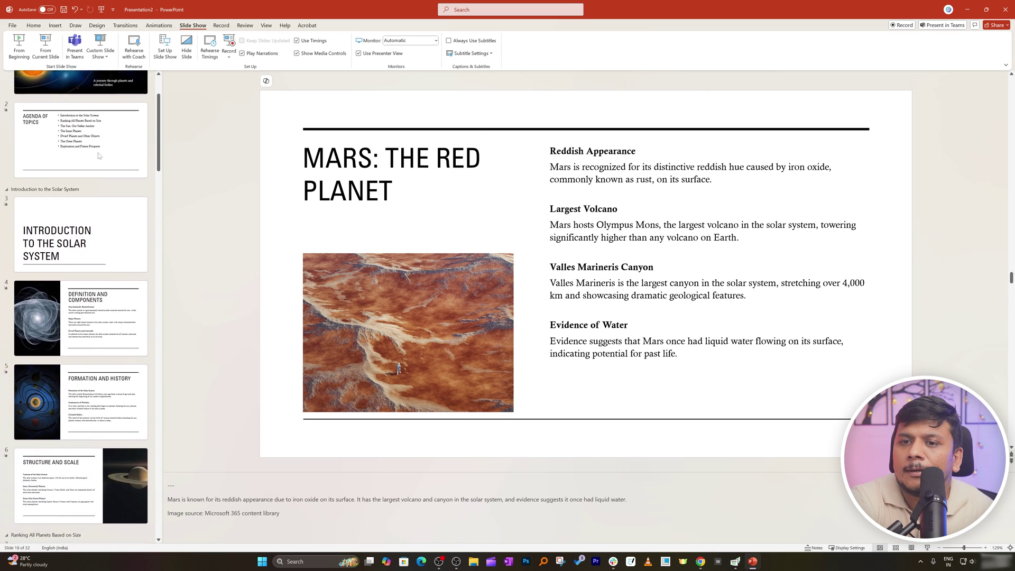
pyautogui.click(105, 132)
pyautogui.click(34, 25)
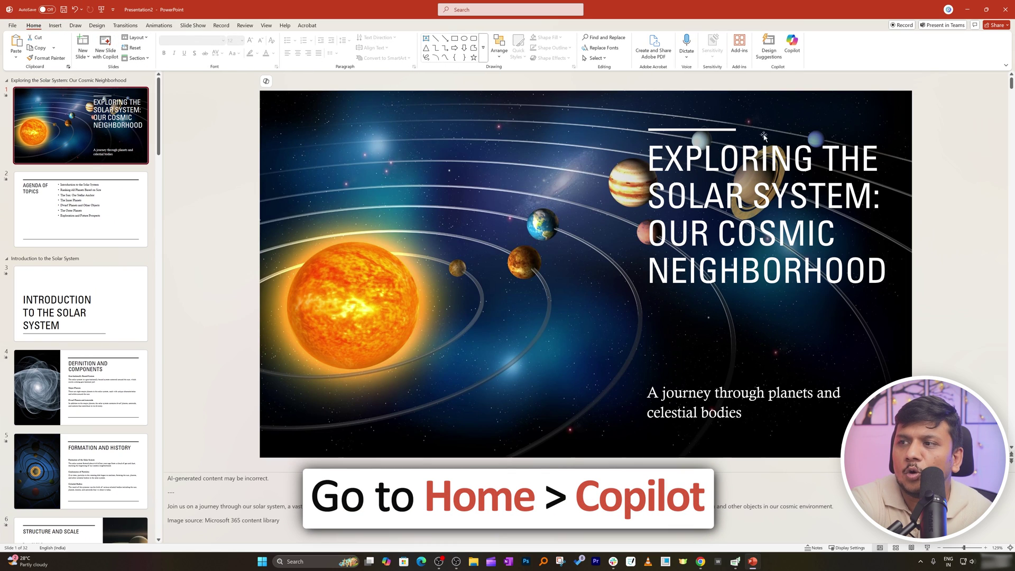
# - Have Copilot add an agenda slide to the deck using its suggestion
pyautogui.click(791, 46)
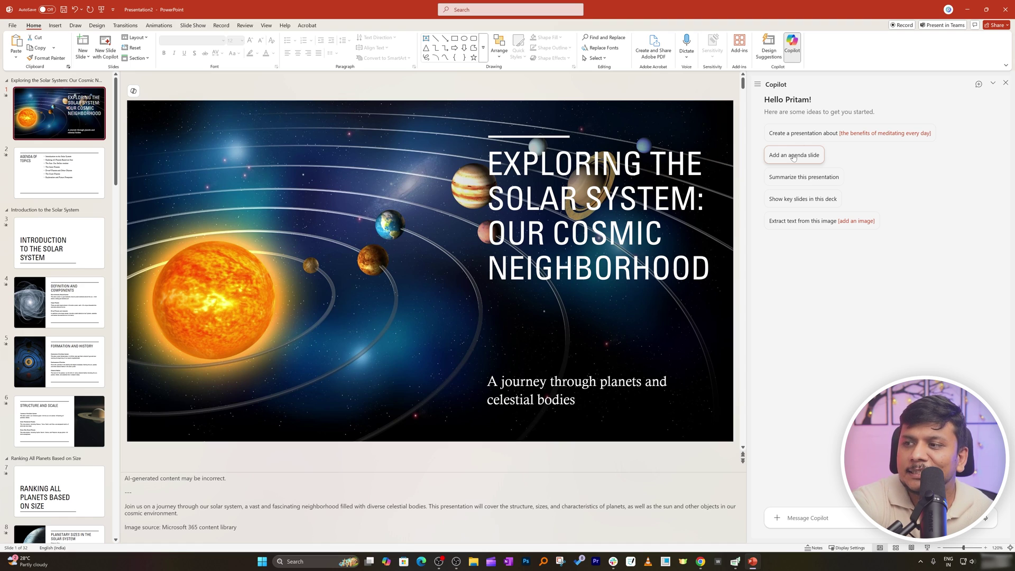
pyautogui.click(794, 157)
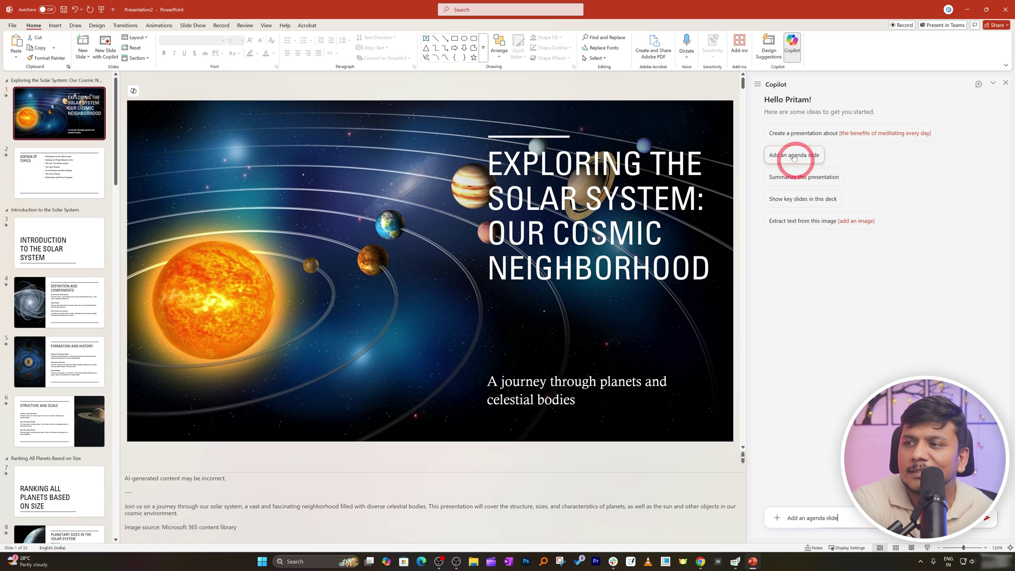
pyautogui.click(986, 519)
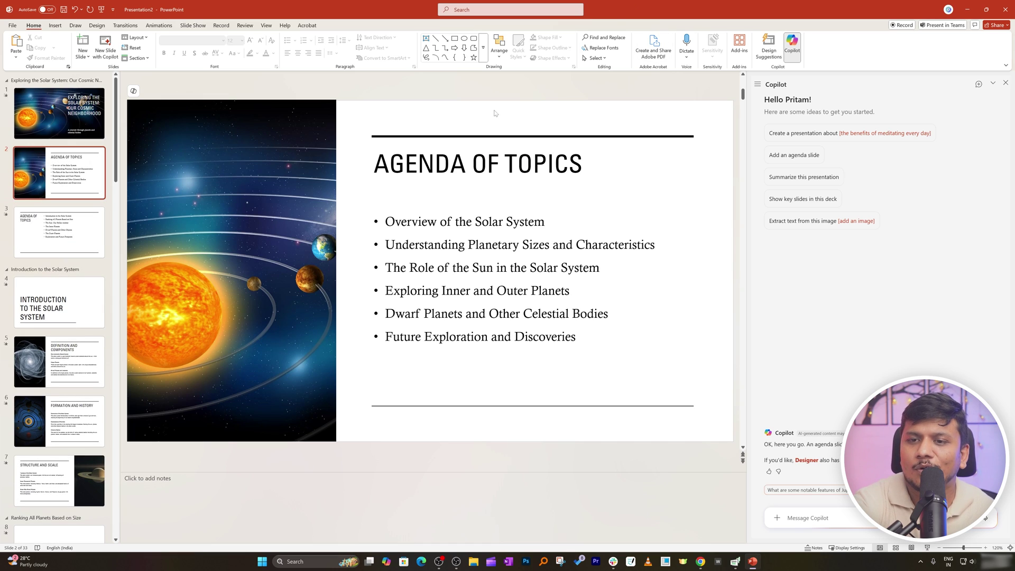
# - Compare the new Agenda of Topics slide with slide 3's agenda, then open slide 5, Definition and Components
pyautogui.click(68, 248)
pyautogui.click(59, 174)
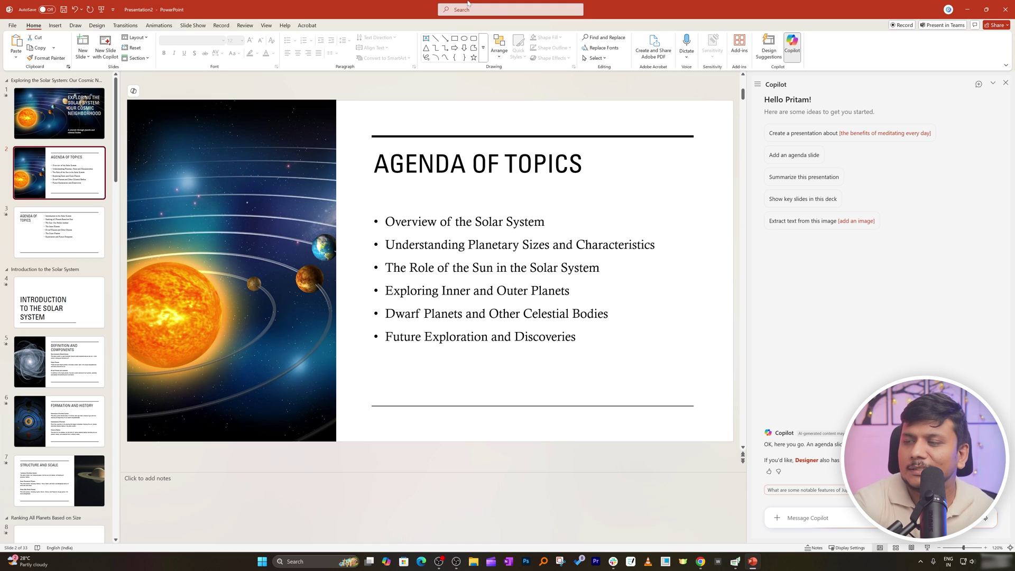
pyautogui.click(494, 211)
pyautogui.click(517, 164)
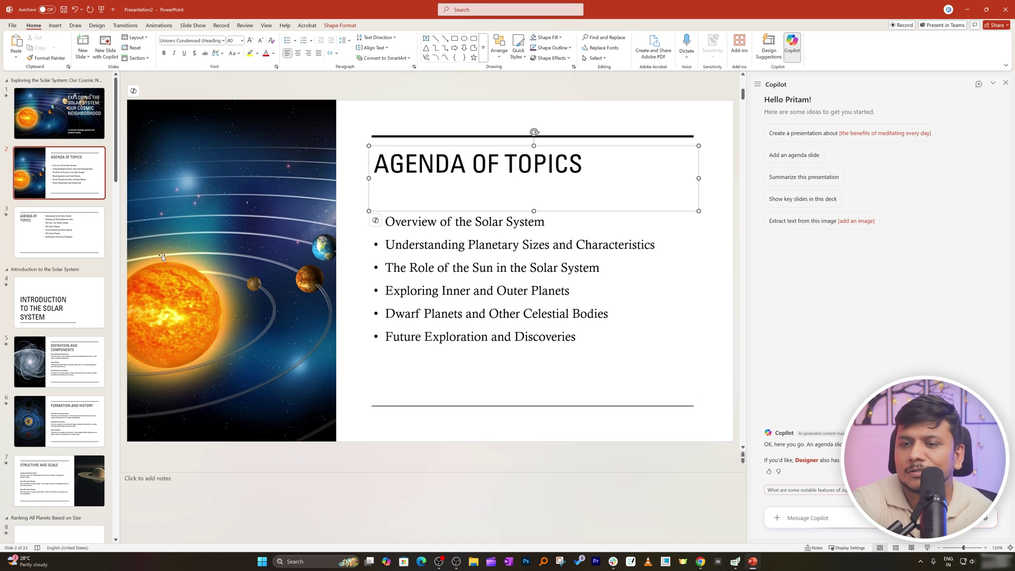
pyautogui.click(100, 253)
pyautogui.scroll(-3, 79, 243)
pyautogui.click(81, 233)
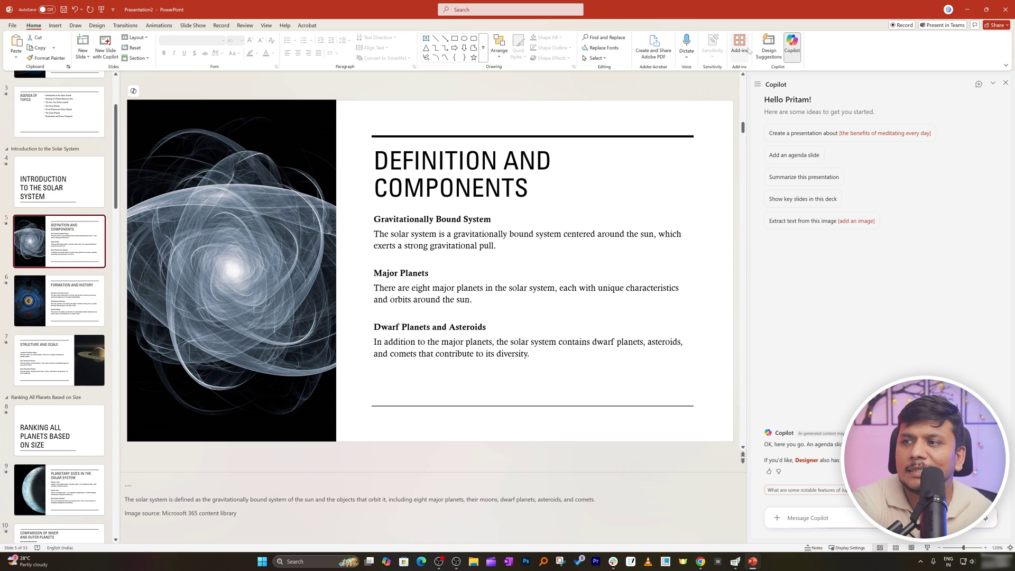
pyautogui.click(769, 49)
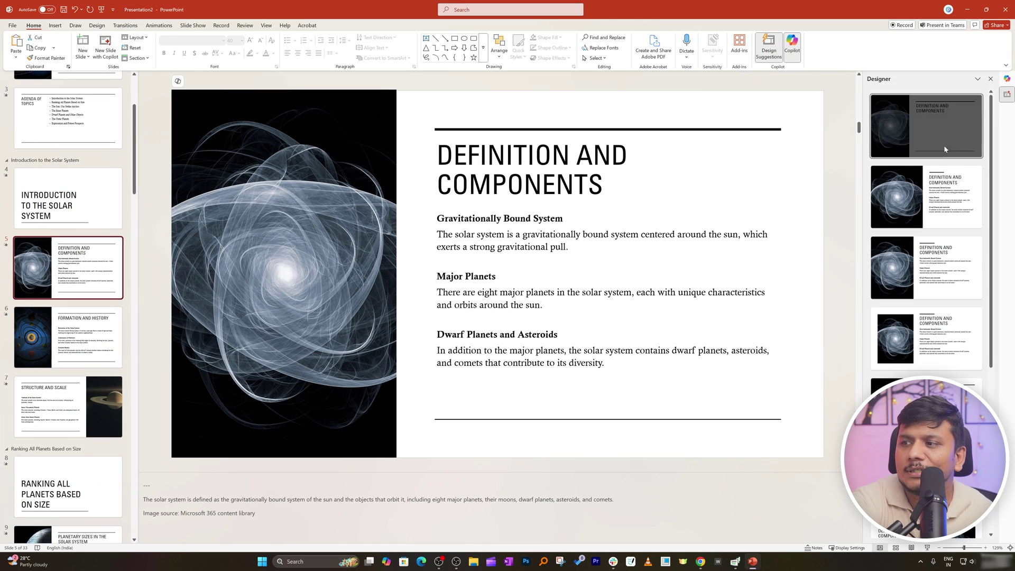
pyautogui.scroll(-5, 917, 238)
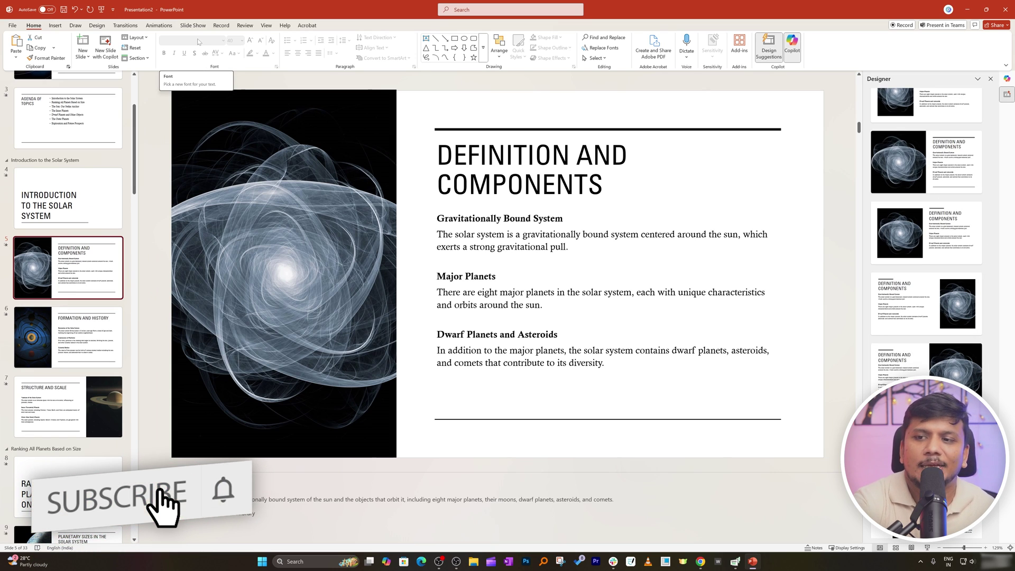
pyautogui.click(791, 46)
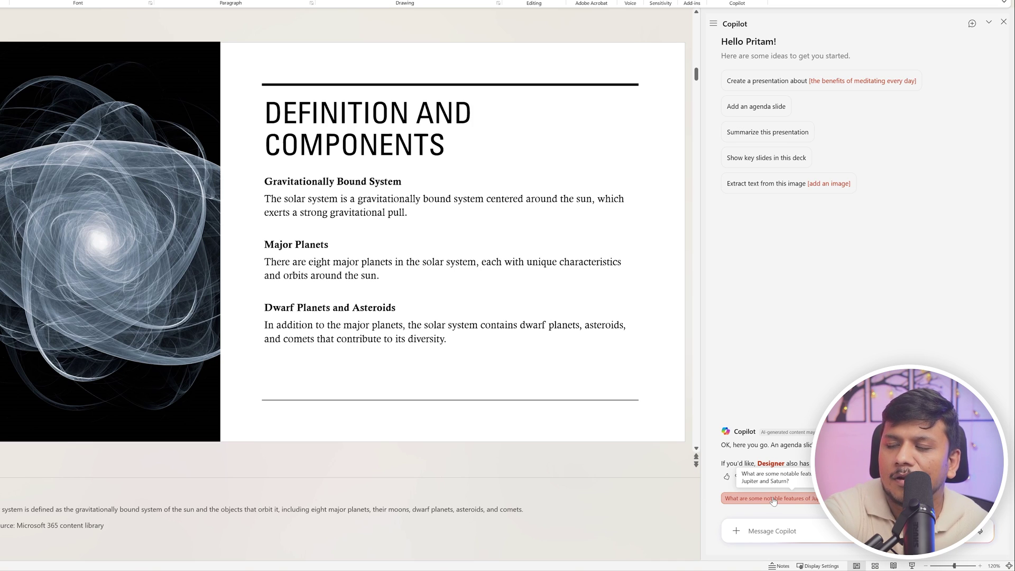
# - Ask Copilot the suggested Jupiter and Saturn question and highlight part of its answer
pyautogui.click(773, 499)
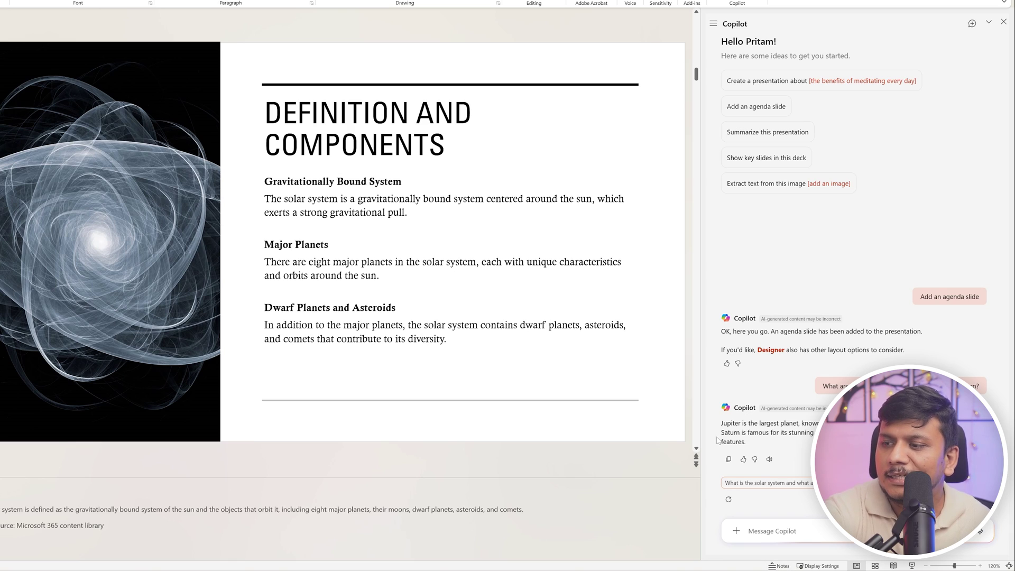
pyautogui.moveTo(846, 423); pyautogui.dragTo(808, 424)
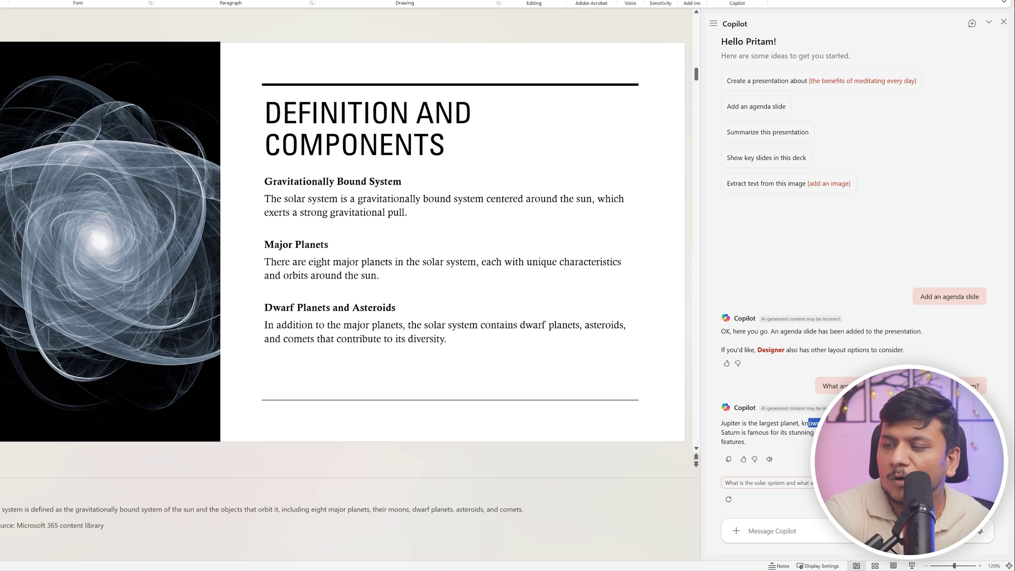